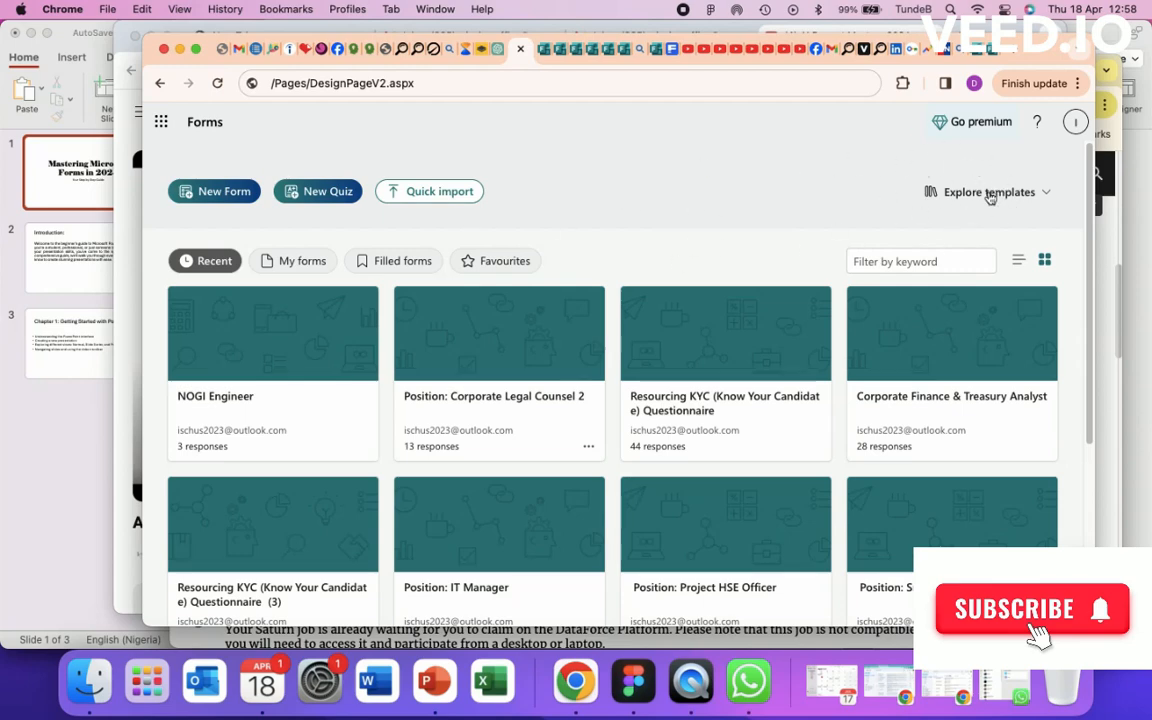
Browse the full template gallery and create a form from the Event registration template
{"action": "left_click", "coordinate": [988, 193]}
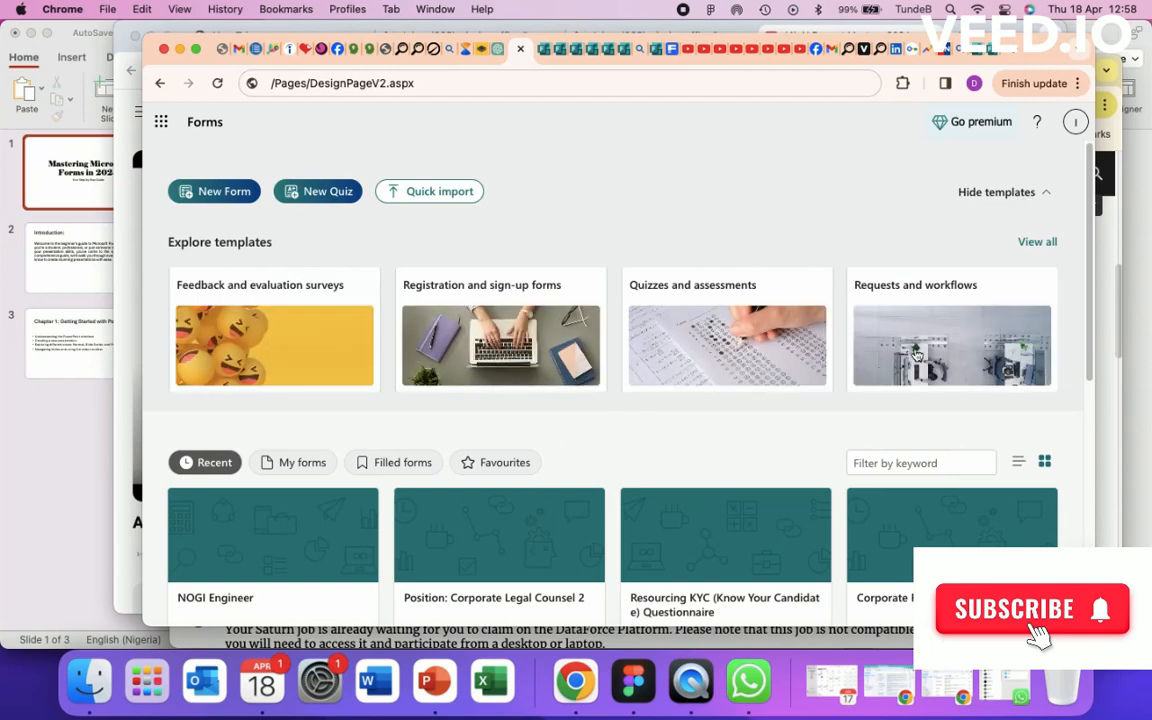
{"action": "left_click", "coordinate": [1040, 243]}
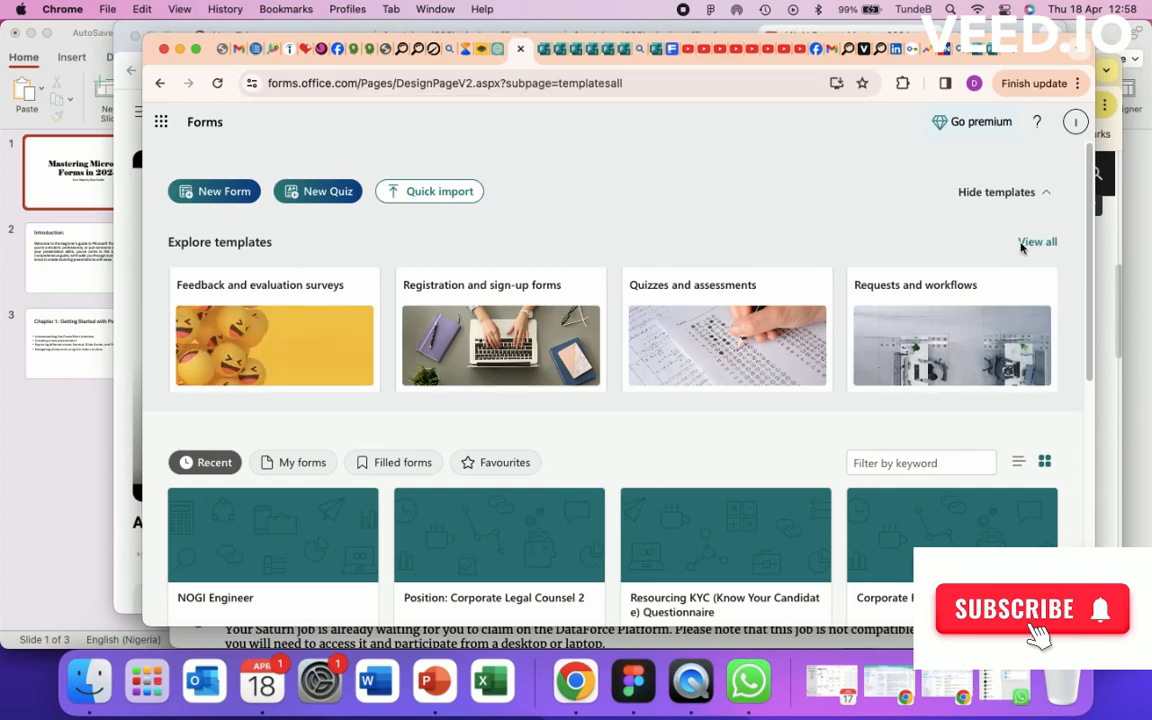
{"action": "scroll", "coordinate": [642, 467], "scroll_direction": "down", "scroll_amount": 10}
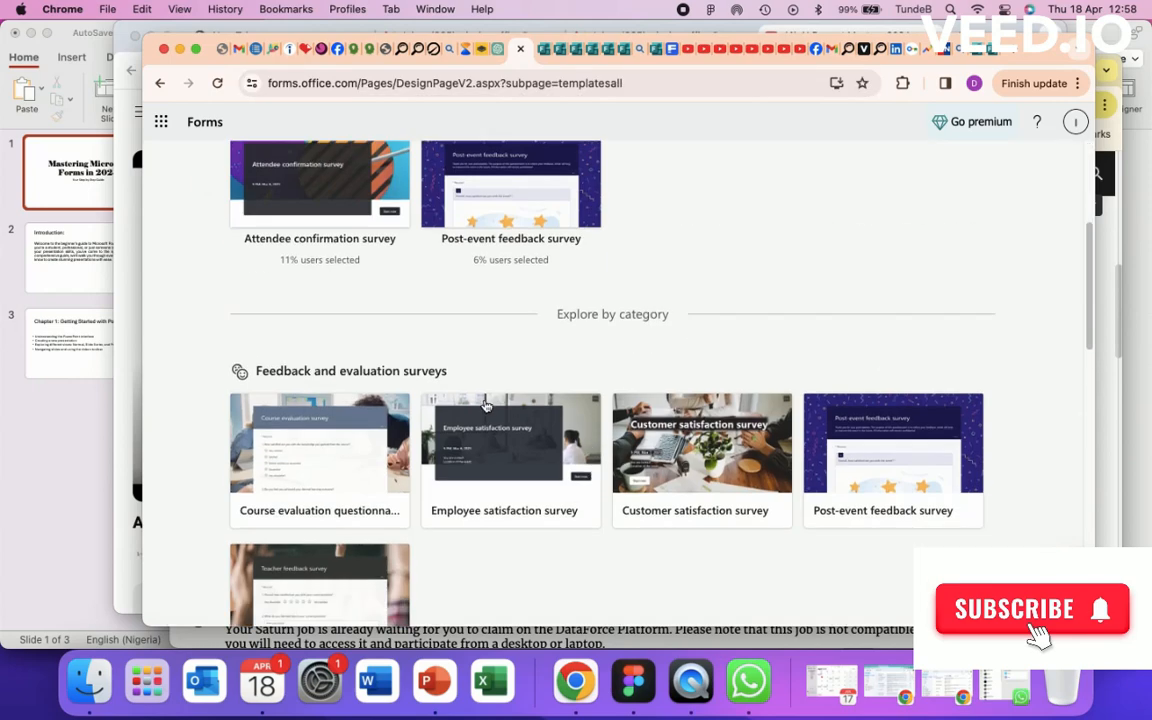
{"action": "scroll", "coordinate": [548, 424], "scroll_direction": "down", "scroll_amount": 5}
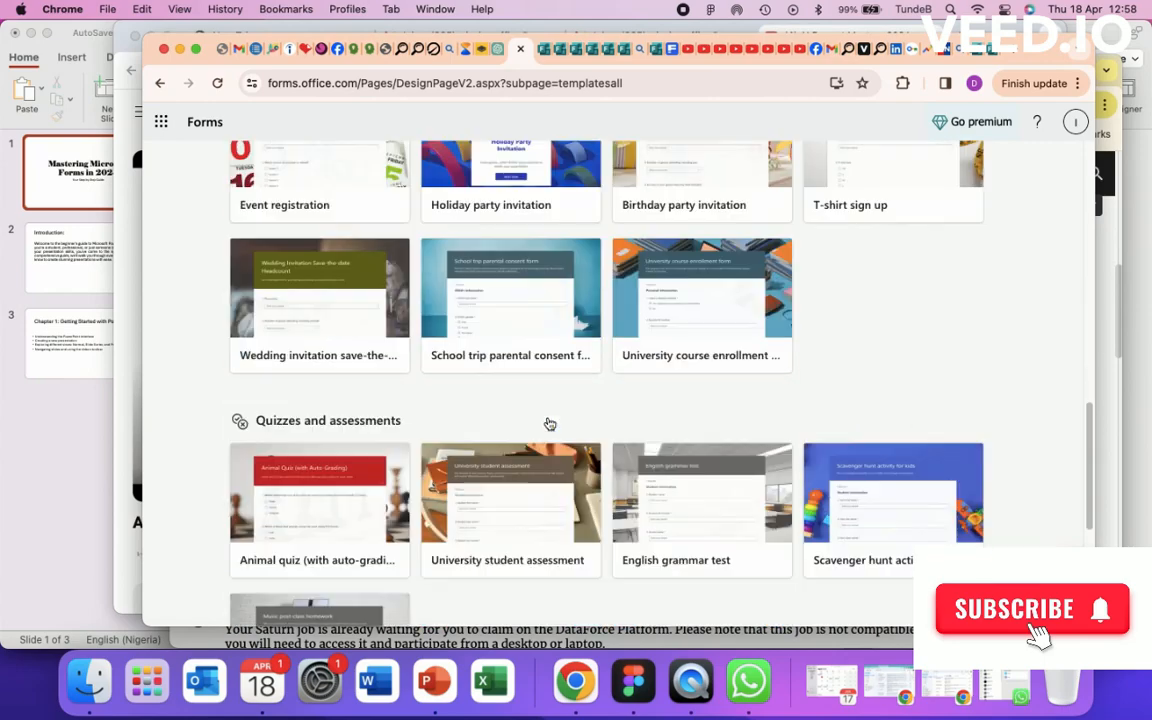
{"action": "scroll", "coordinate": [548, 424], "scroll_direction": "up", "scroll_amount": 5}
{"action": "scroll", "coordinate": [548, 424], "scroll_direction": "down", "scroll_amount": 5}
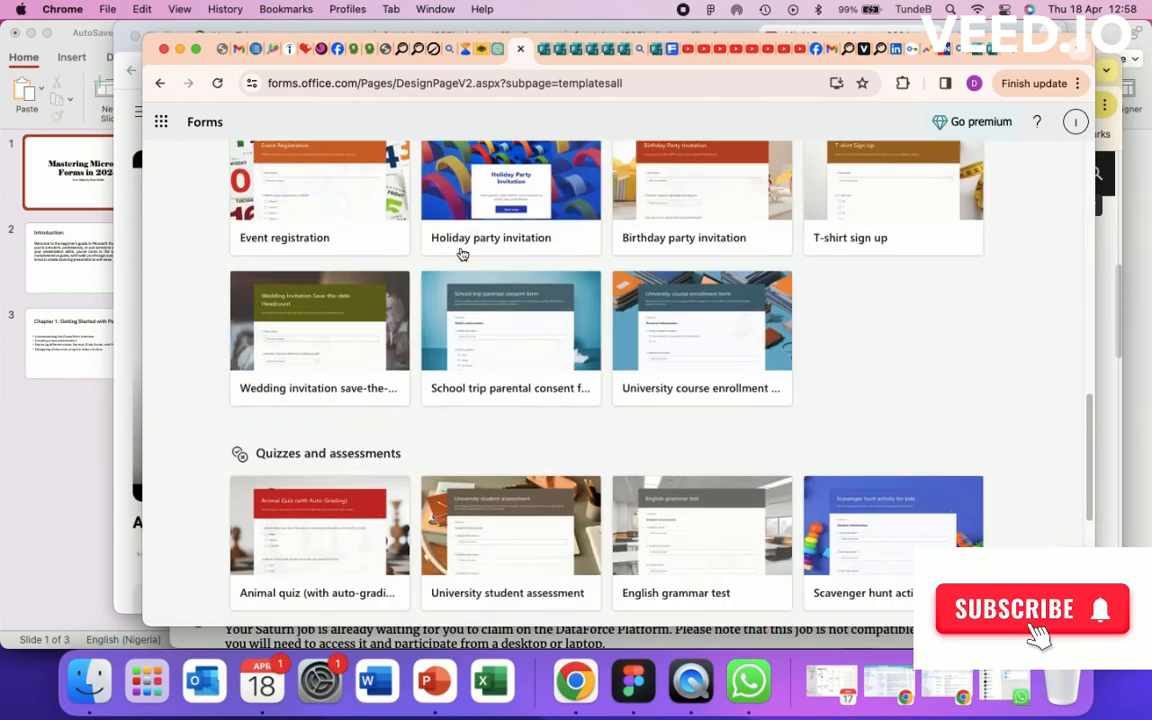
{"action": "scroll", "coordinate": [468, 280], "scroll_direction": "up", "scroll_amount": 3}
{"action": "scroll", "coordinate": [516, 425], "scroll_direction": "down", "scroll_amount": 3}
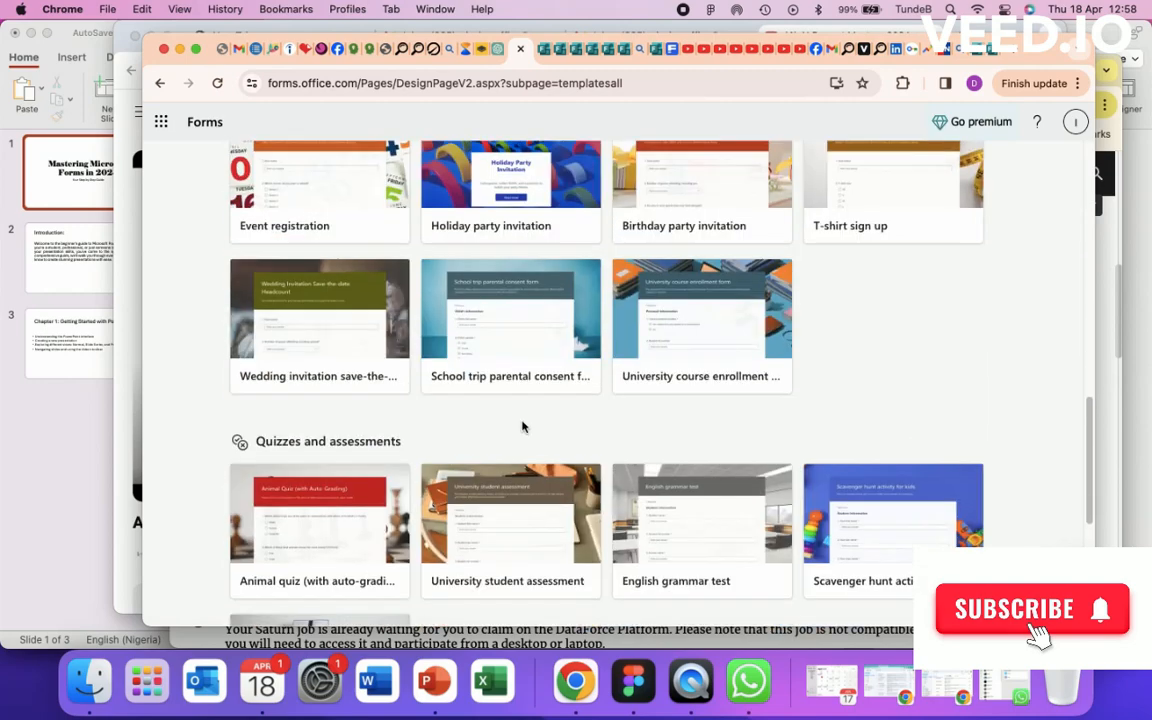
{"action": "scroll", "coordinate": [501, 393], "scroll_direction": "up", "scroll_amount": 3}
{"action": "scroll", "coordinate": [500, 360], "scroll_direction": "down", "scroll_amount": 5}
{"action": "scroll", "coordinate": [558, 403], "scroll_direction": "up", "scroll_amount": 3}
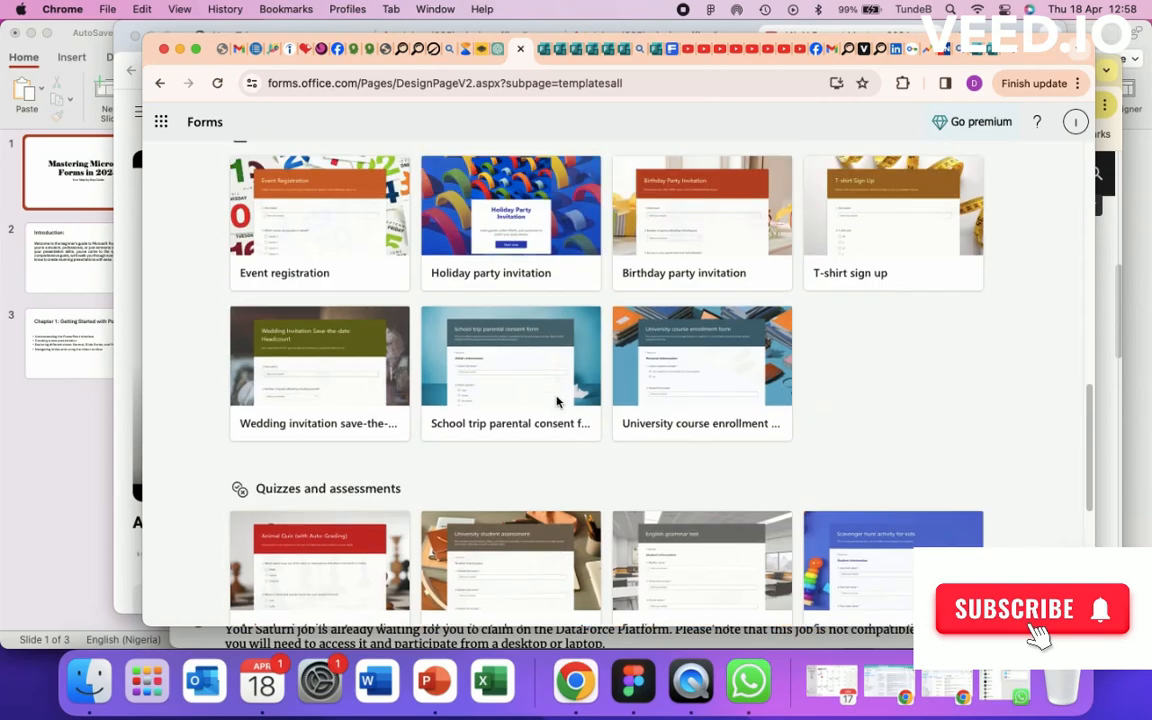
{"action": "scroll", "coordinate": [548, 401], "scroll_direction": "up", "scroll_amount": 1}
{"action": "scroll", "coordinate": [450, 345], "scroll_direction": "up", "scroll_amount": 1}
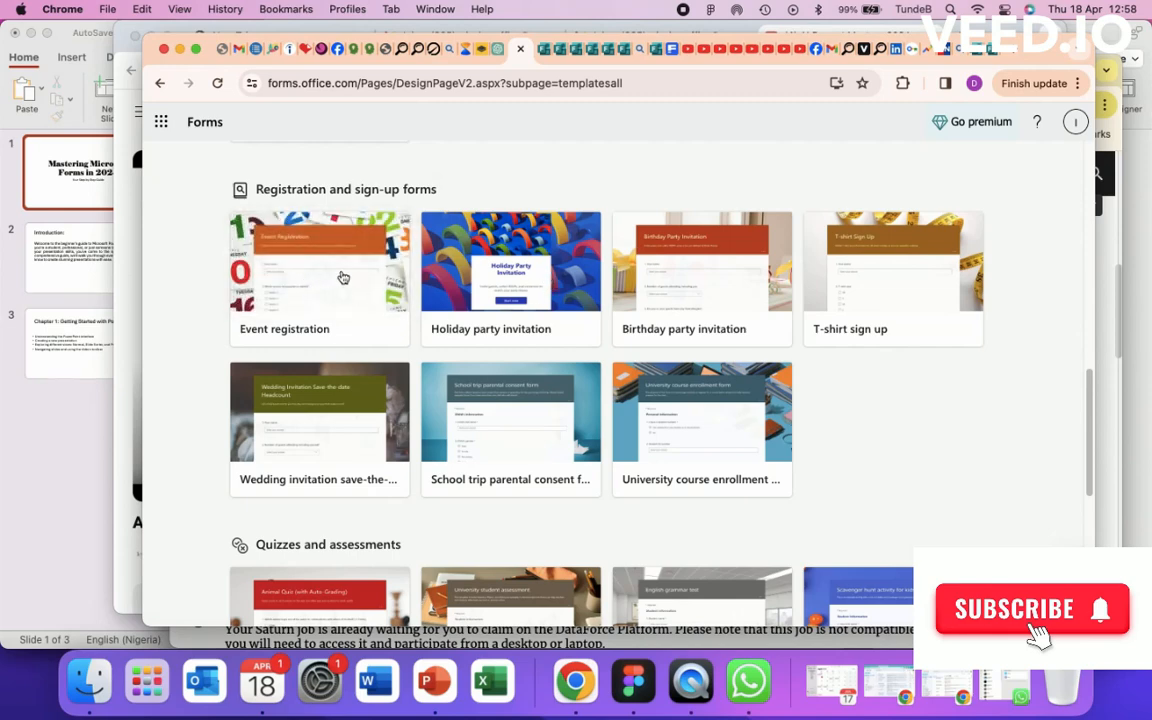
{"action": "scroll", "coordinate": [604, 355], "scroll_direction": "up", "scroll_amount": 2}
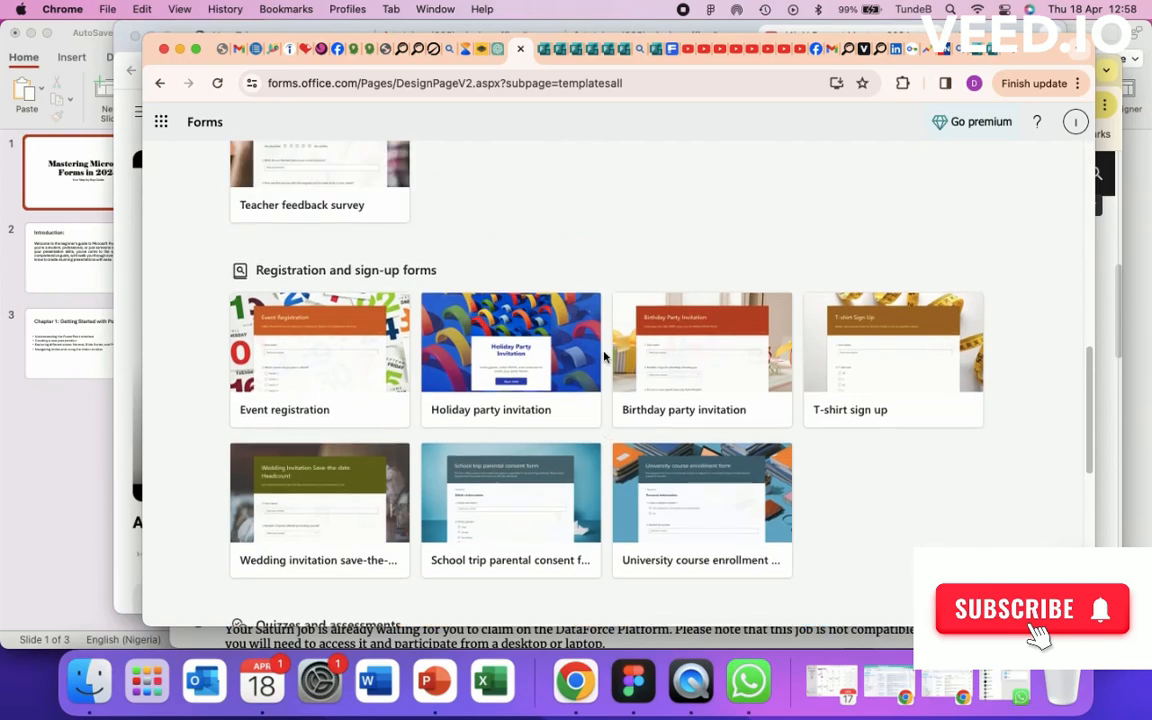
{"action": "left_click", "coordinate": [345, 377]}
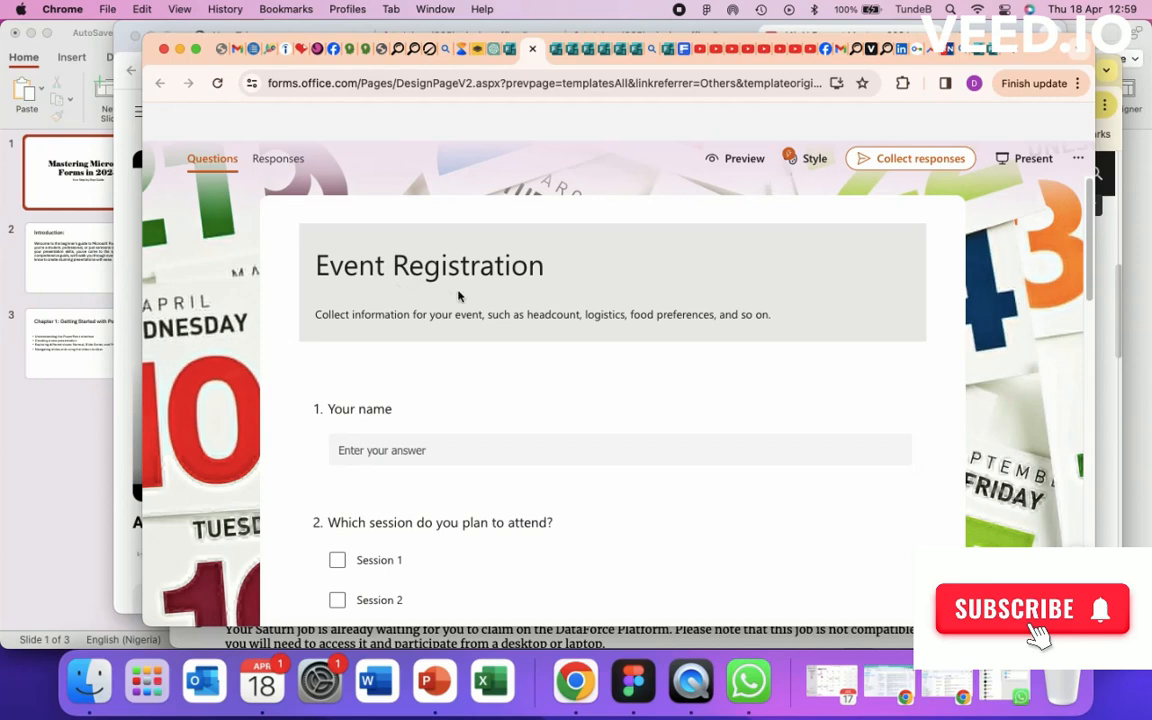
Replace the form's title with "DIGITAL STUDIO ACADEMY OPENING REGISTRATION"
{"action": "left_click", "coordinate": [385, 263]}
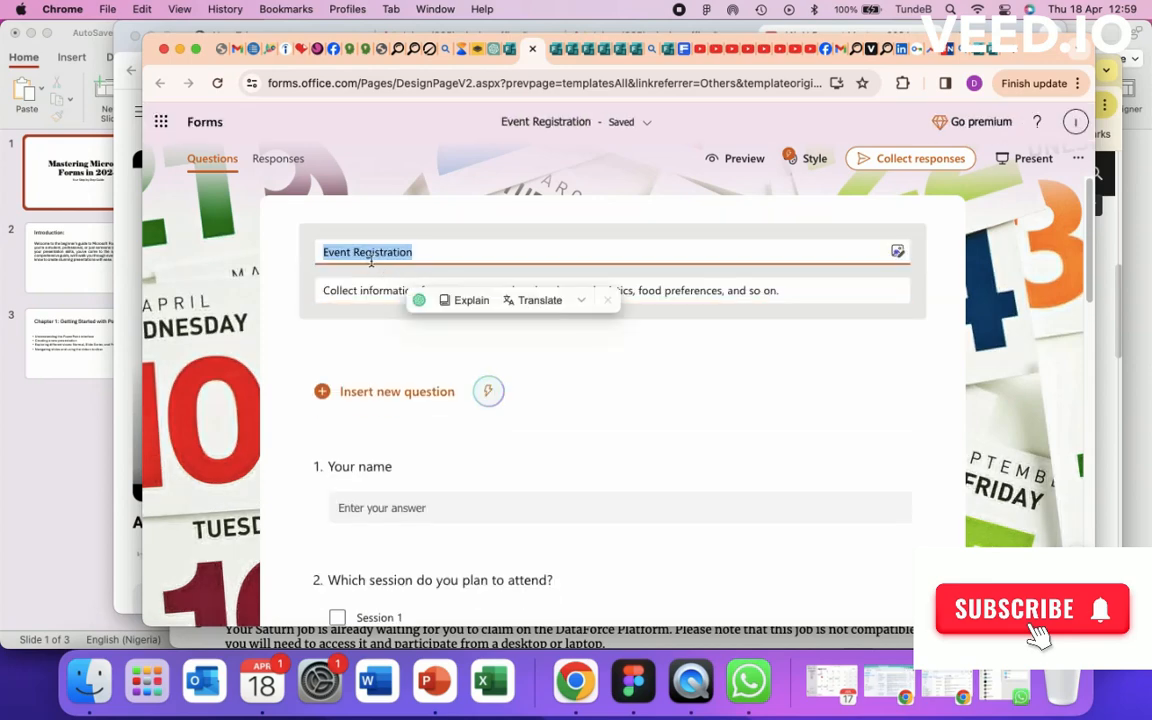
{"action": "key", "text": "BackSpace"}
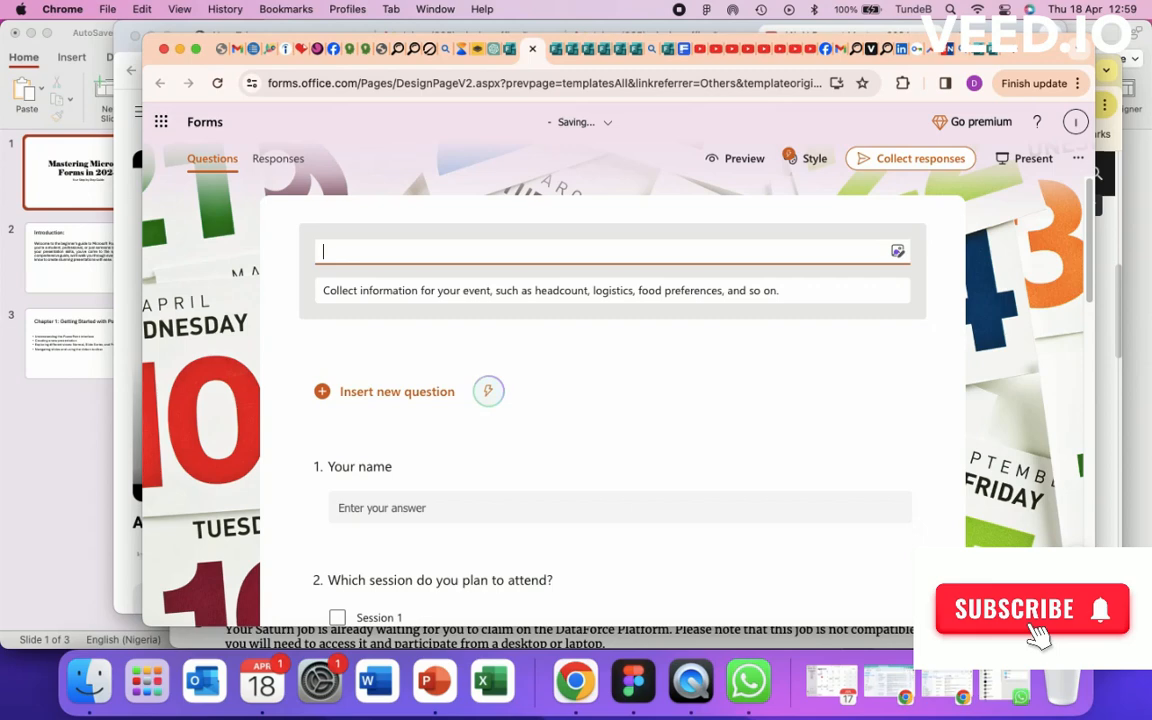
{"action": "type", "text": "DSA"}
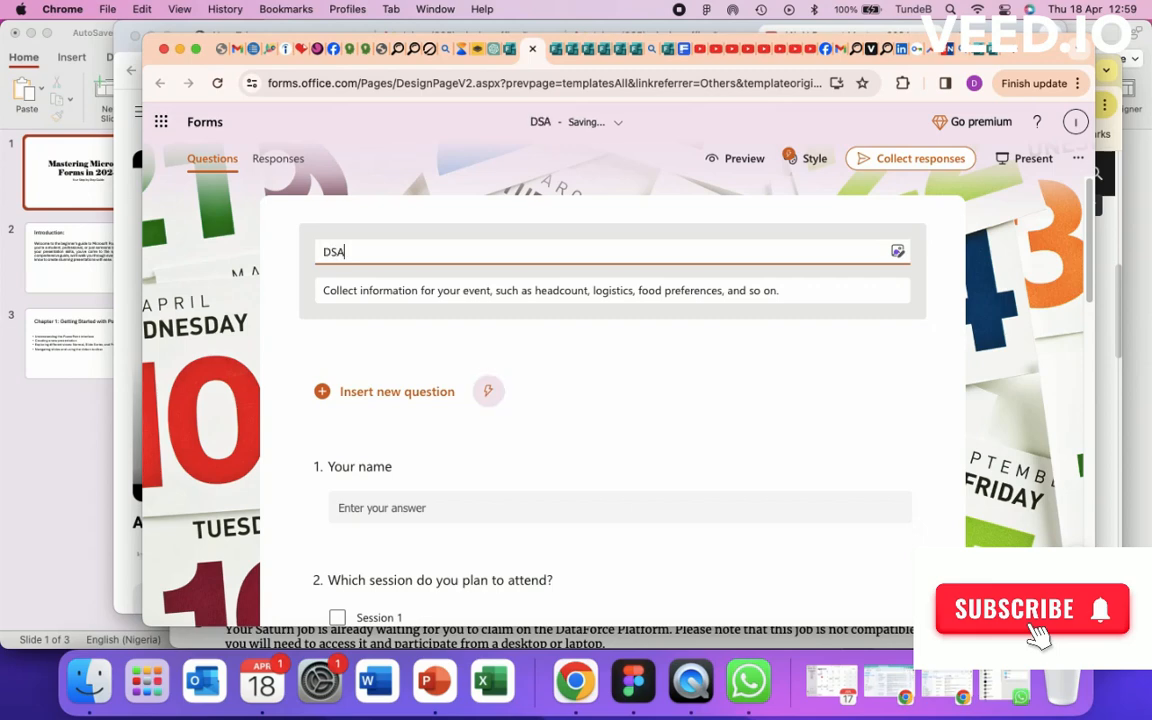
{"action": "key", "text": "BackSpace"}
{"action": "key", "text": "BackSpace"}
{"action": "type", "text": "IGITAL "}
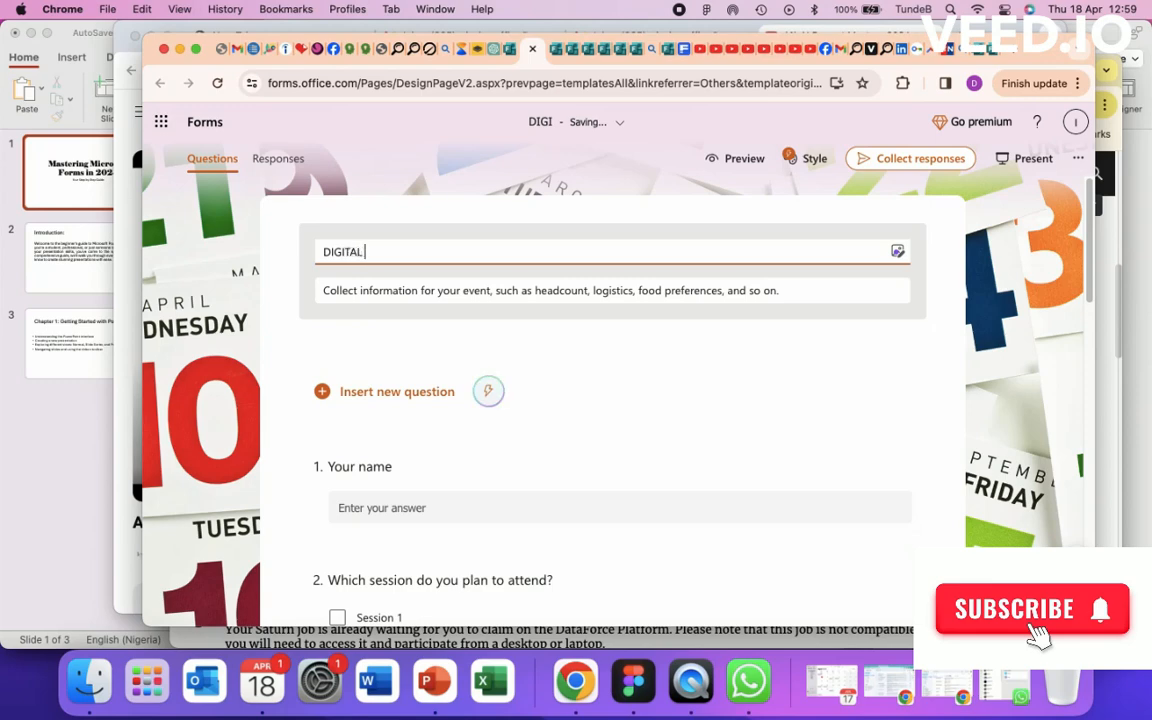
{"action": "type", "text": "STUDIO A"}
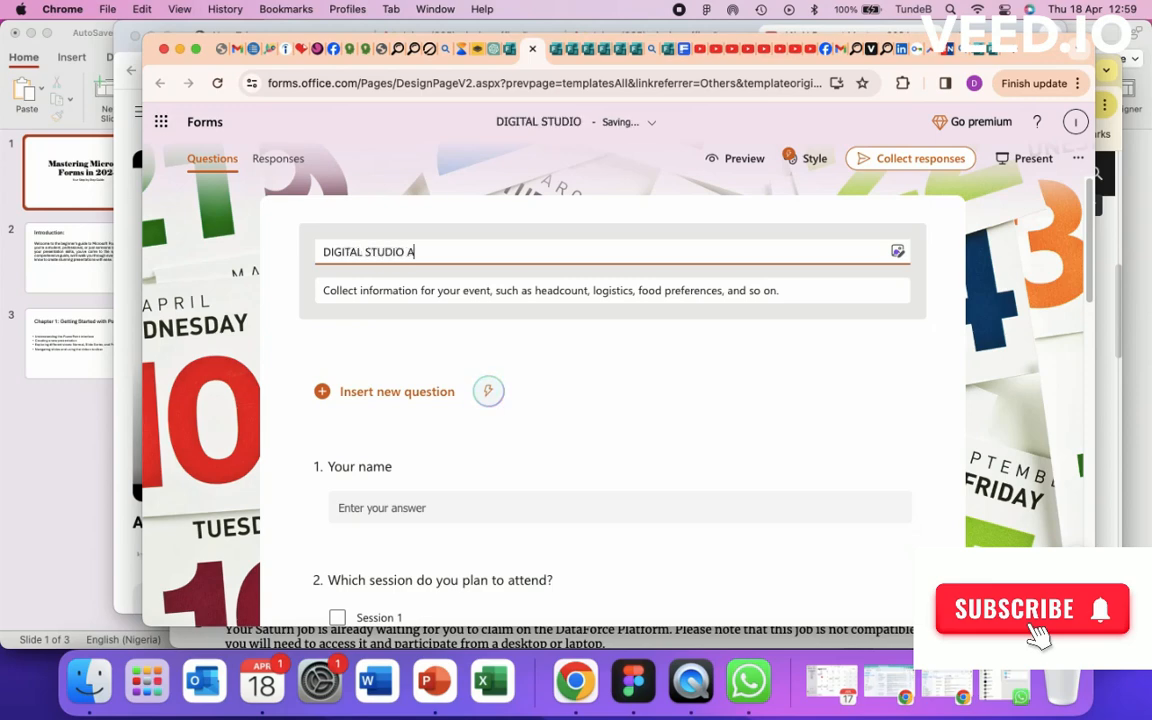
{"action": "type", "text": "CADEMY "}
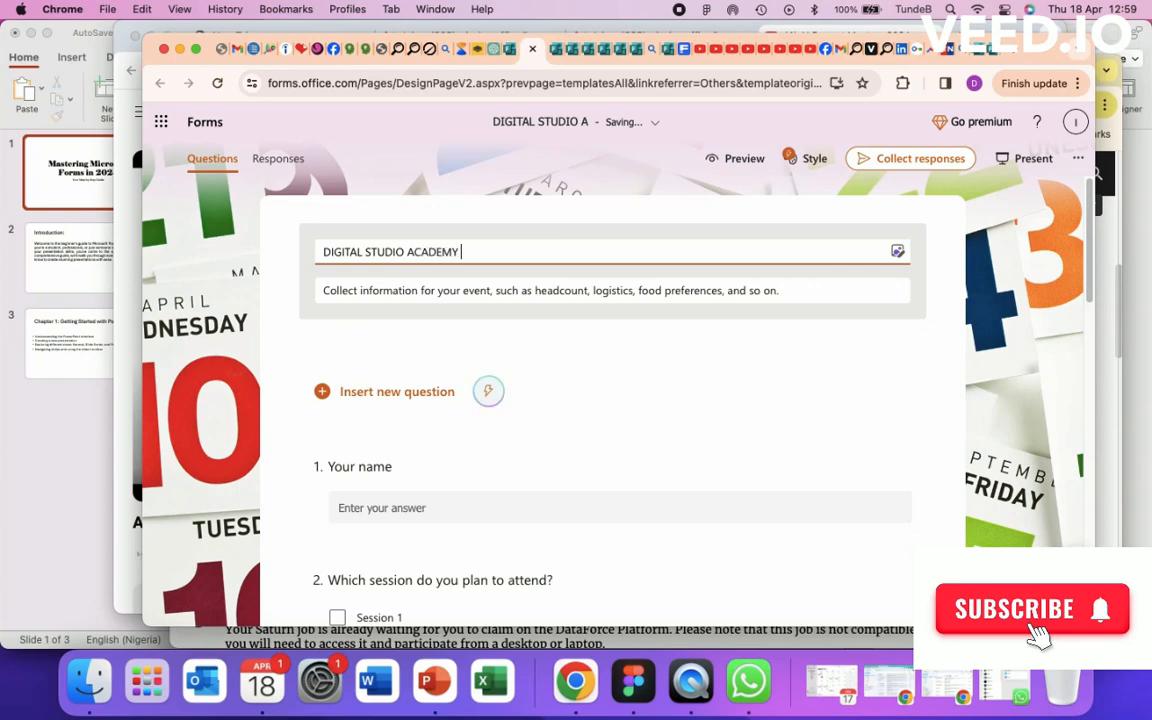
{"action": "type", "text": "OPE"}
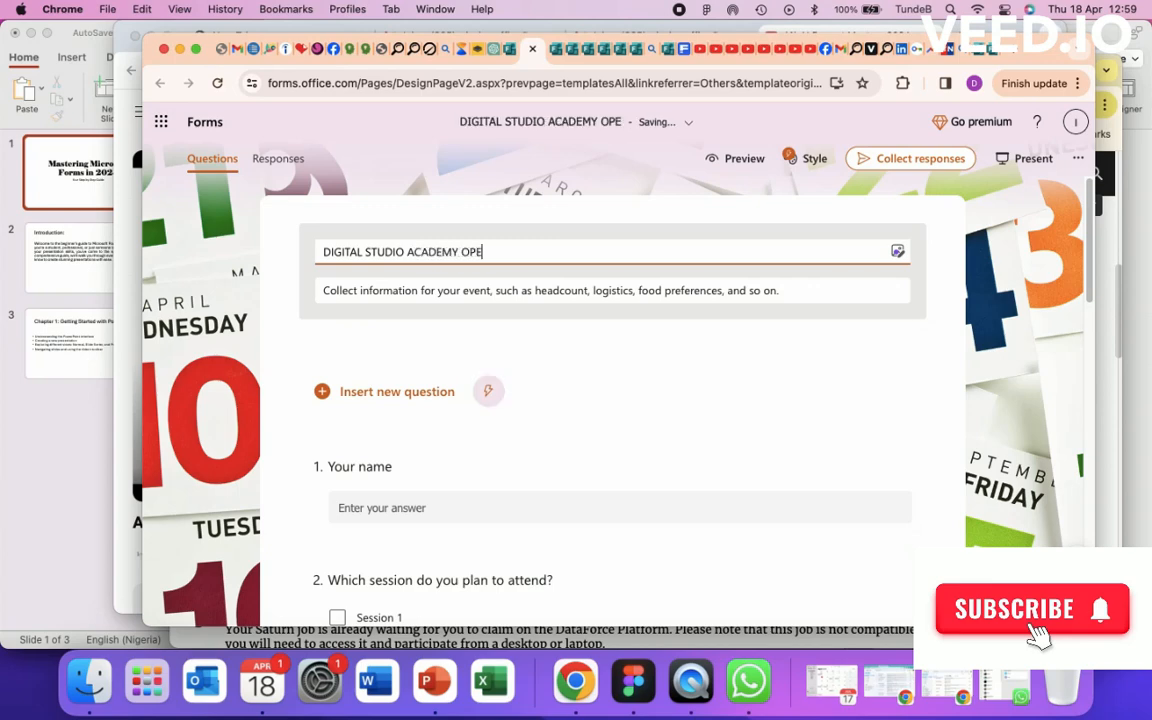
{"action": "type", "text": "NING "}
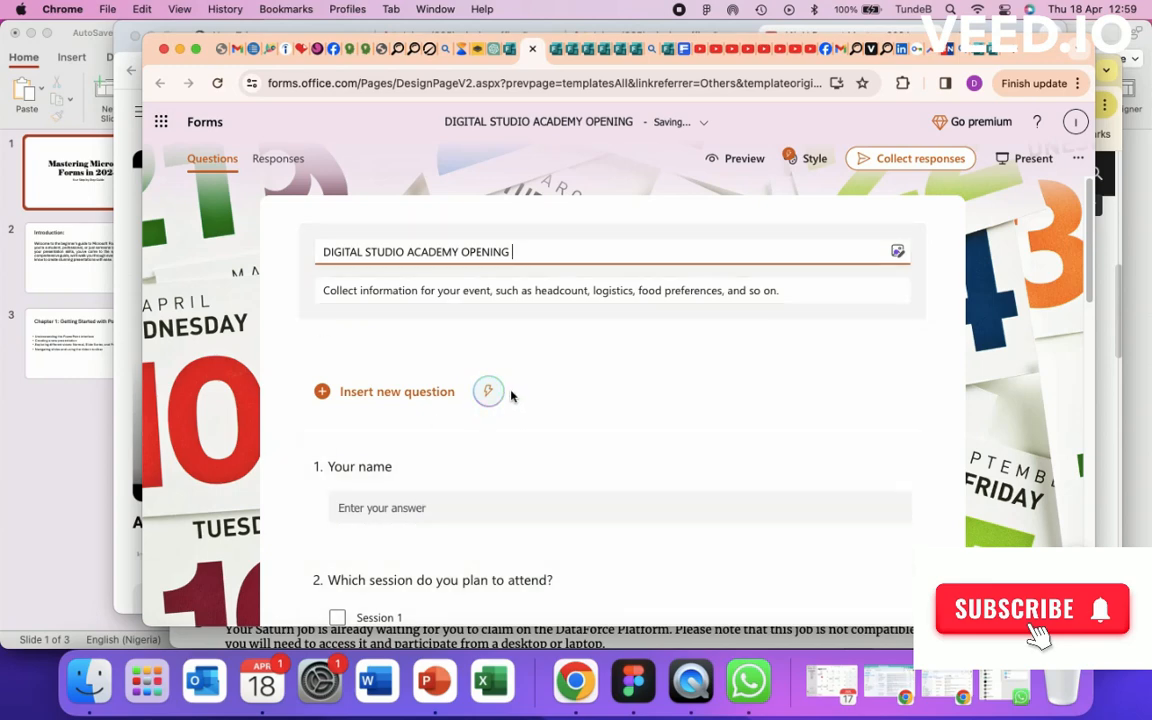
{"action": "type", "text": "REGI"}
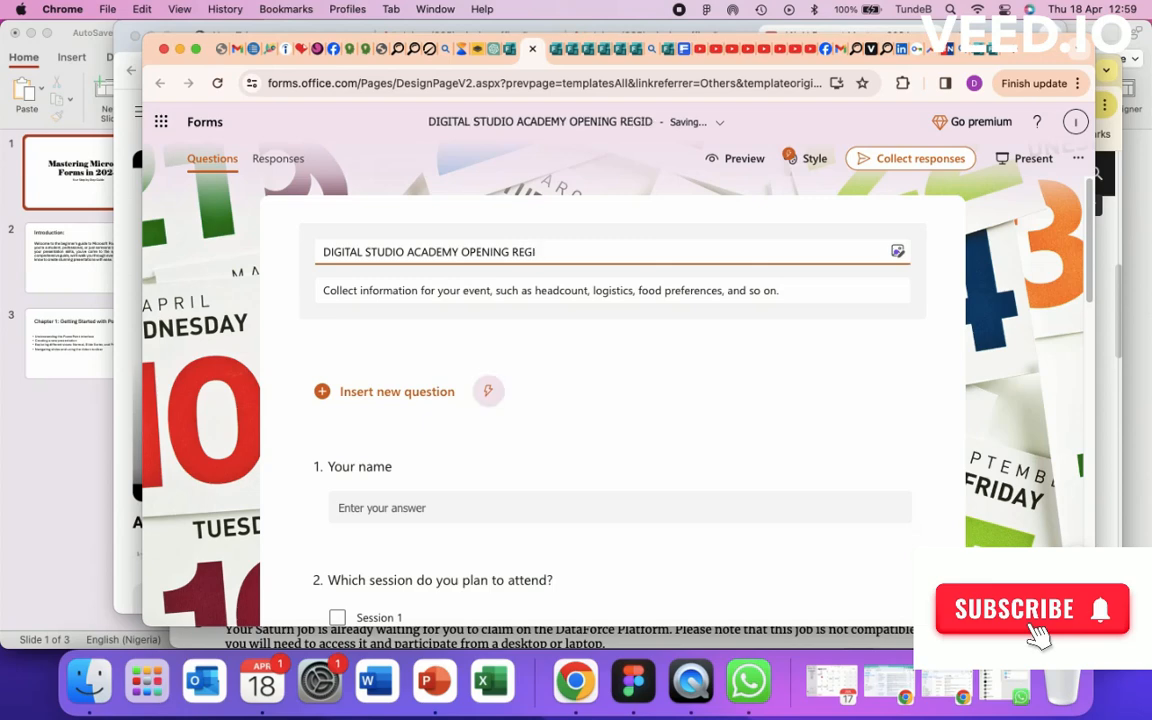
{"action": "type", "text": "DSTRATION"}
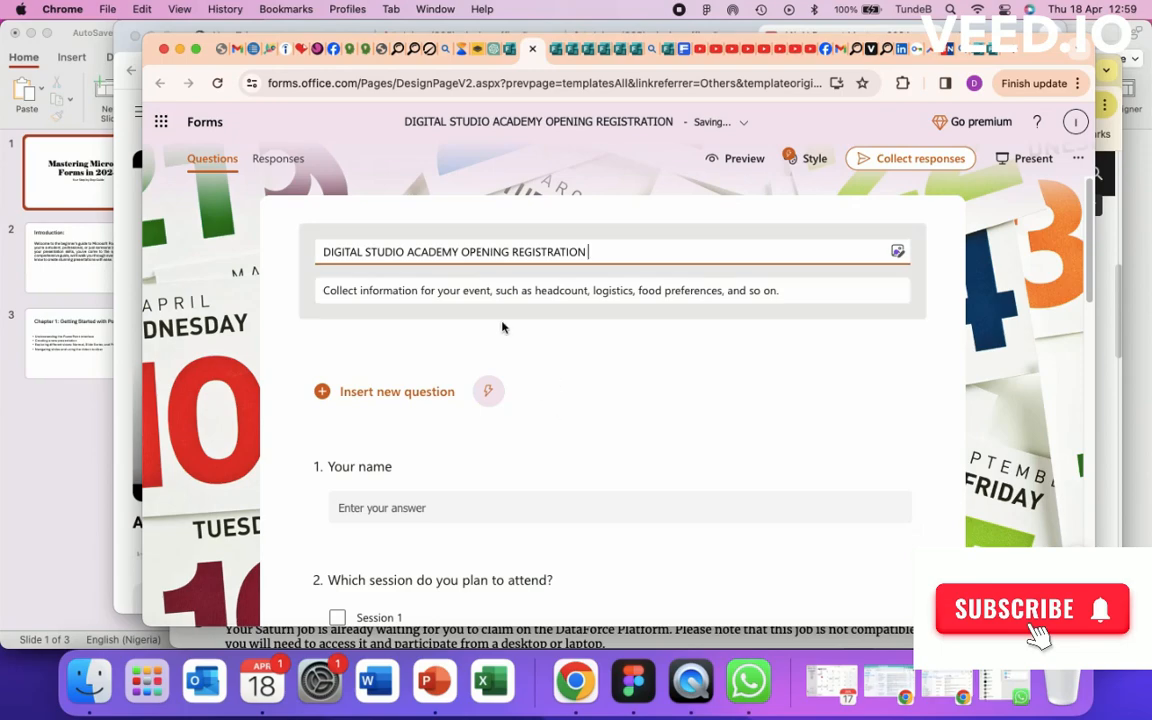
Switch the browser window to full screen and review the template's questions through to the last one
{"action": "scroll", "coordinate": [463, 470], "scroll_direction": "down", "scroll_amount": 10}
{"action": "scroll", "coordinate": [465, 471], "scroll_direction": "up", "scroll_amount": 2}
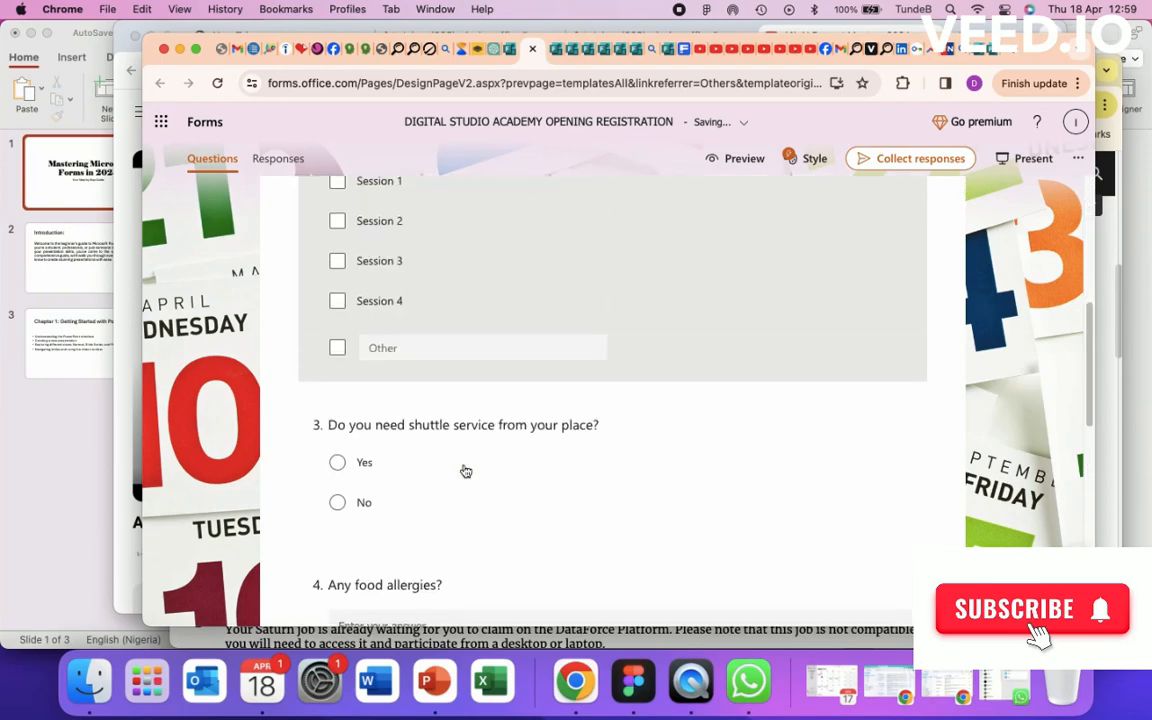
{"action": "left_click", "coordinate": [197, 49]}
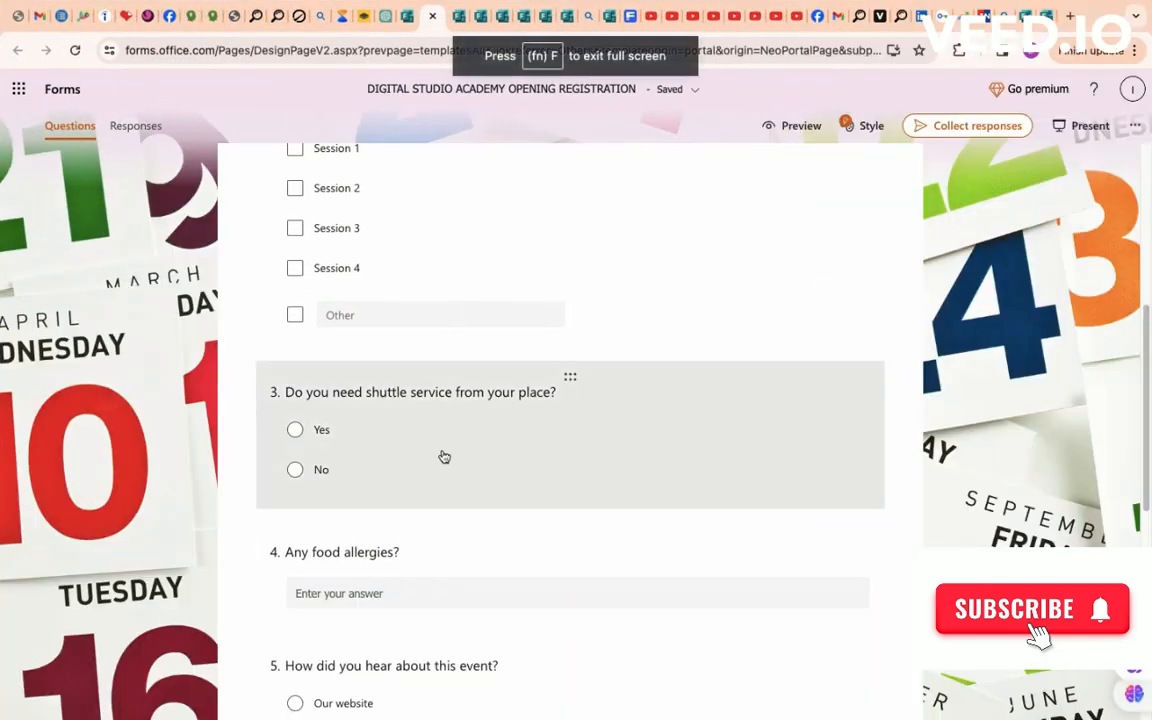
{"action": "scroll", "coordinate": [442, 455], "scroll_direction": "down", "scroll_amount": 7}
{"action": "scroll", "coordinate": [450, 503], "scroll_direction": "down", "scroll_amount": 4}
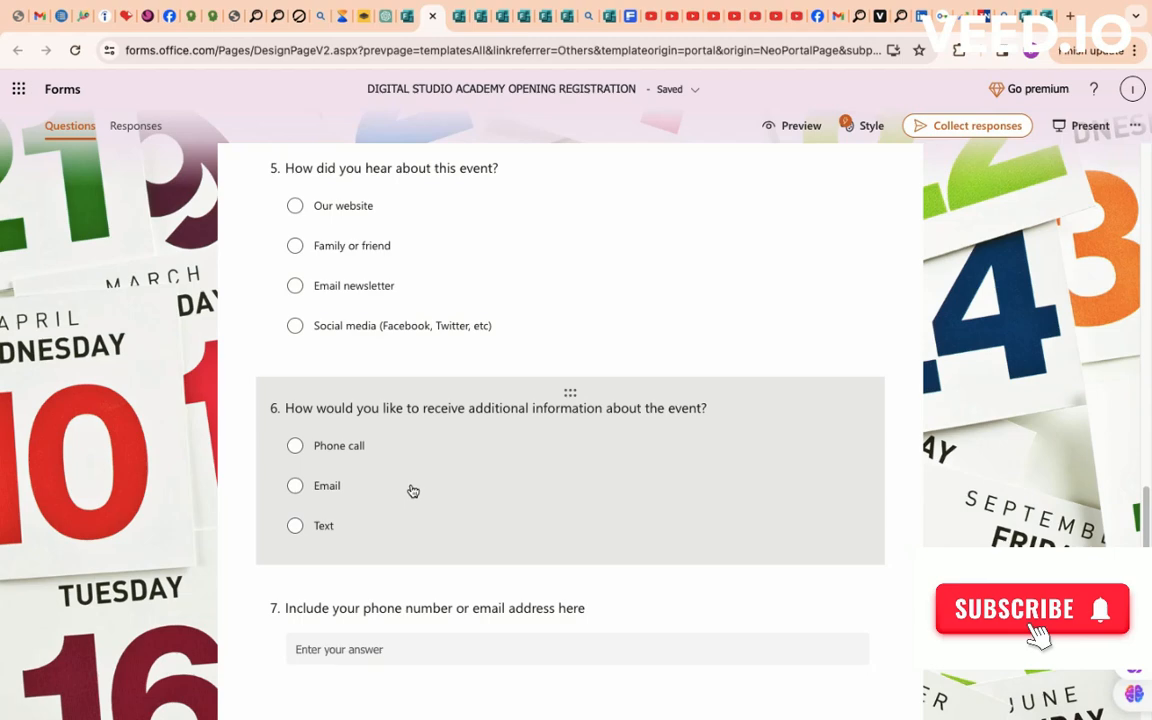
{"action": "scroll", "coordinate": [419, 470], "scroll_direction": "down", "scroll_amount": 2}
{"action": "scroll", "coordinate": [340, 510], "scroll_direction": "up", "scroll_amount": 3}
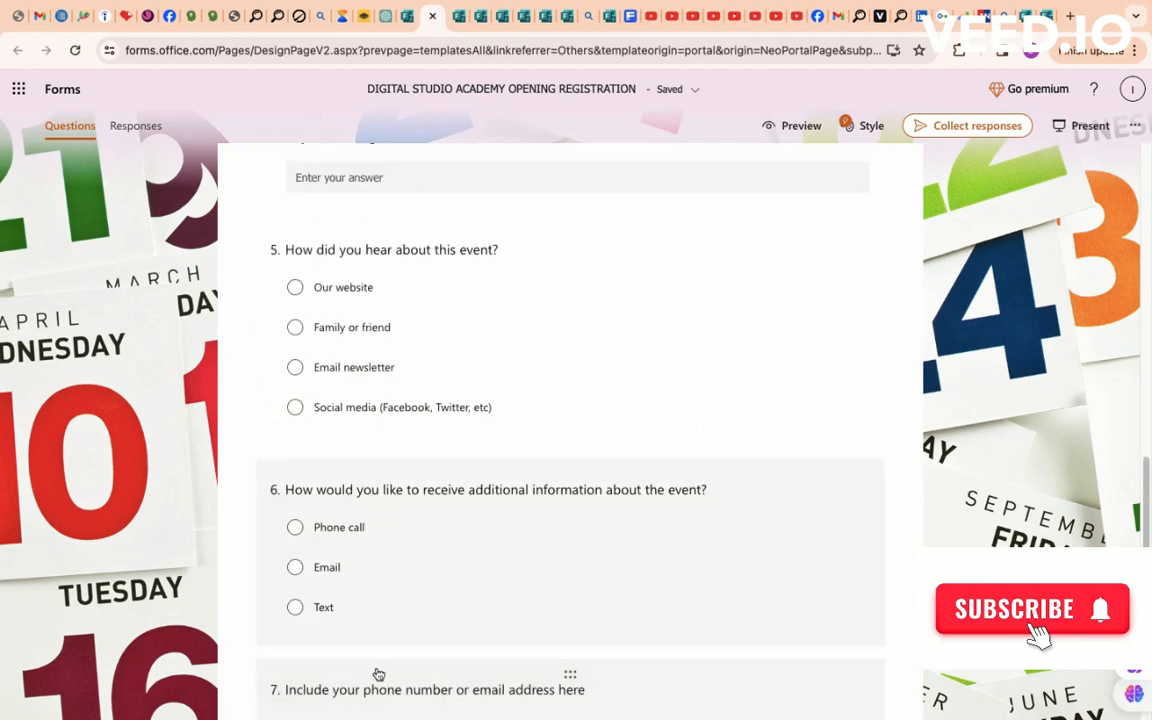
{"action": "scroll", "coordinate": [378, 675], "scroll_direction": "down", "scroll_amount": 2}
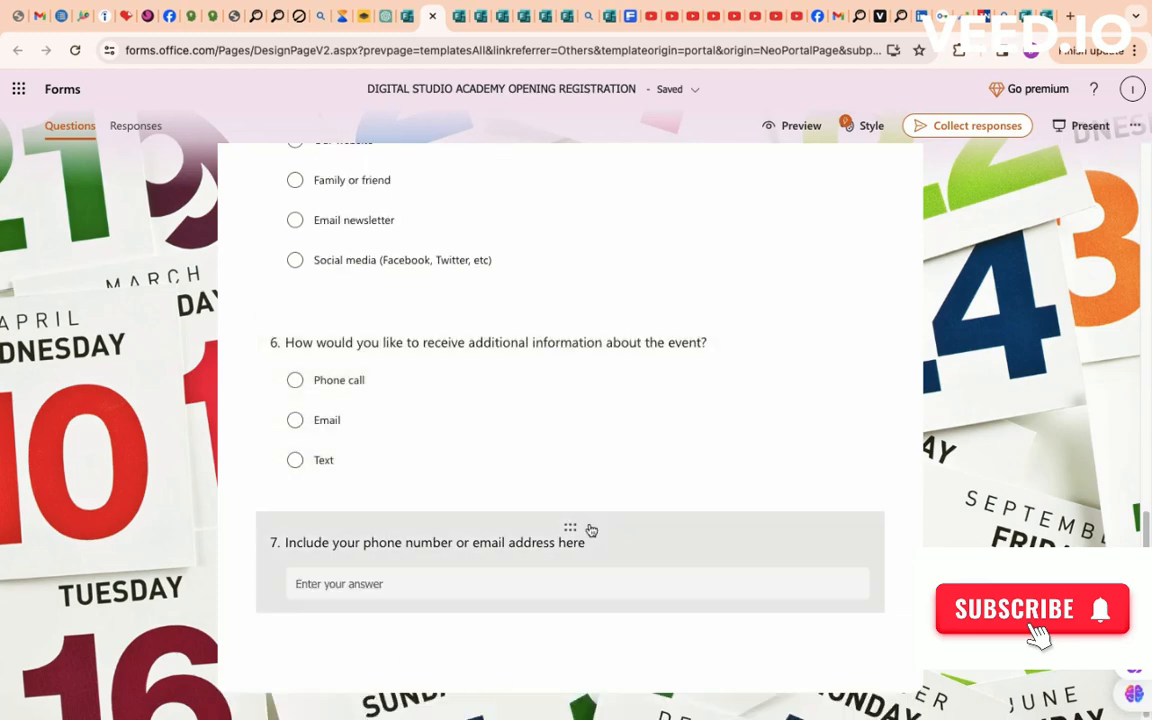
Add a text question after question 7 reading "What do you love about Digital Studio Academy?" and make it a required long answer
{"action": "left_click", "coordinate": [591, 530]}
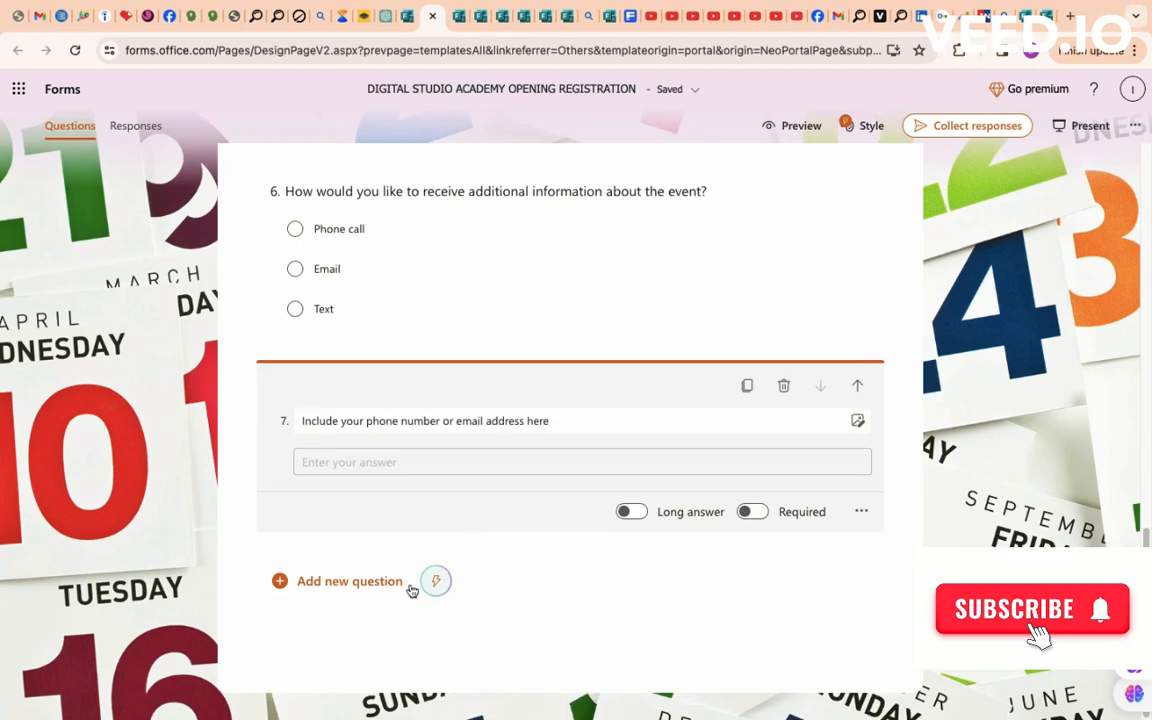
{"action": "left_click", "coordinate": [280, 581]}
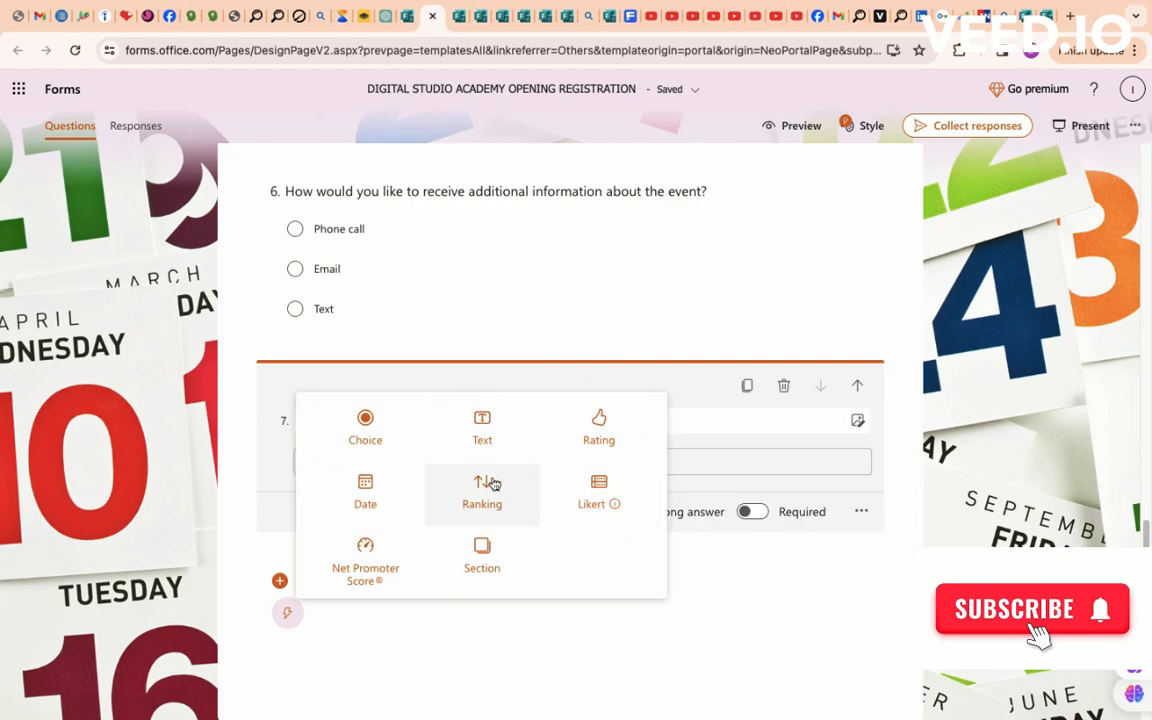
{"action": "left_click", "coordinate": [482, 426]}
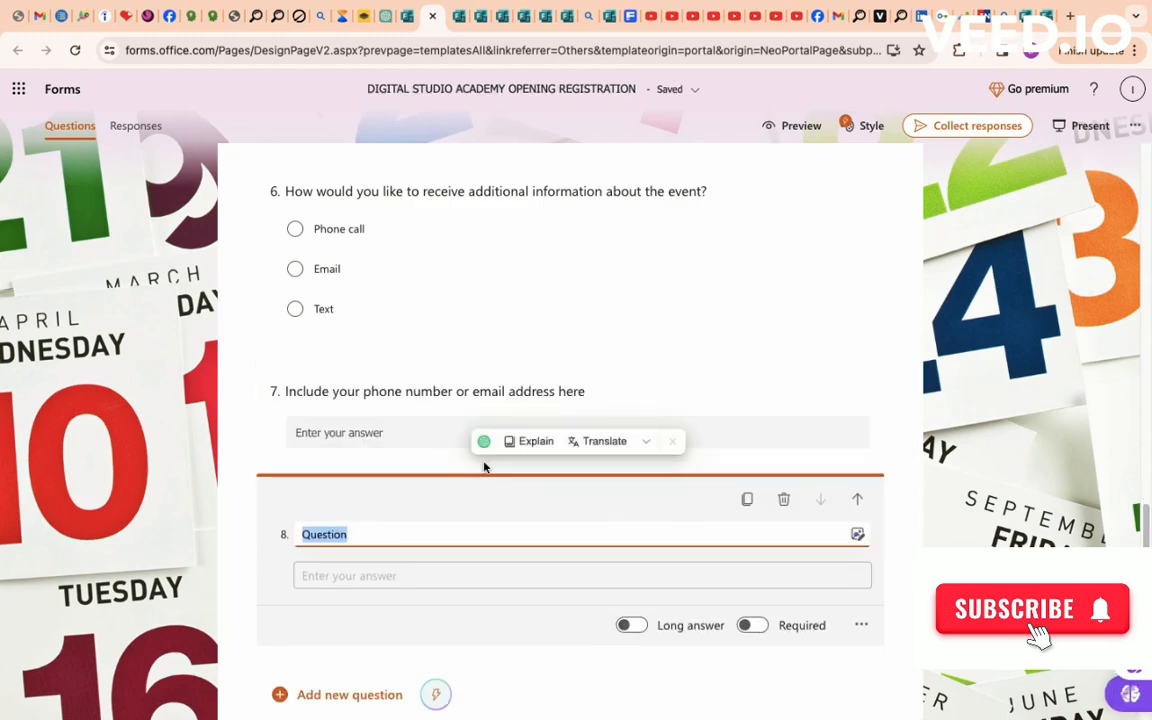
{"action": "key", "text": "BackSpace"}
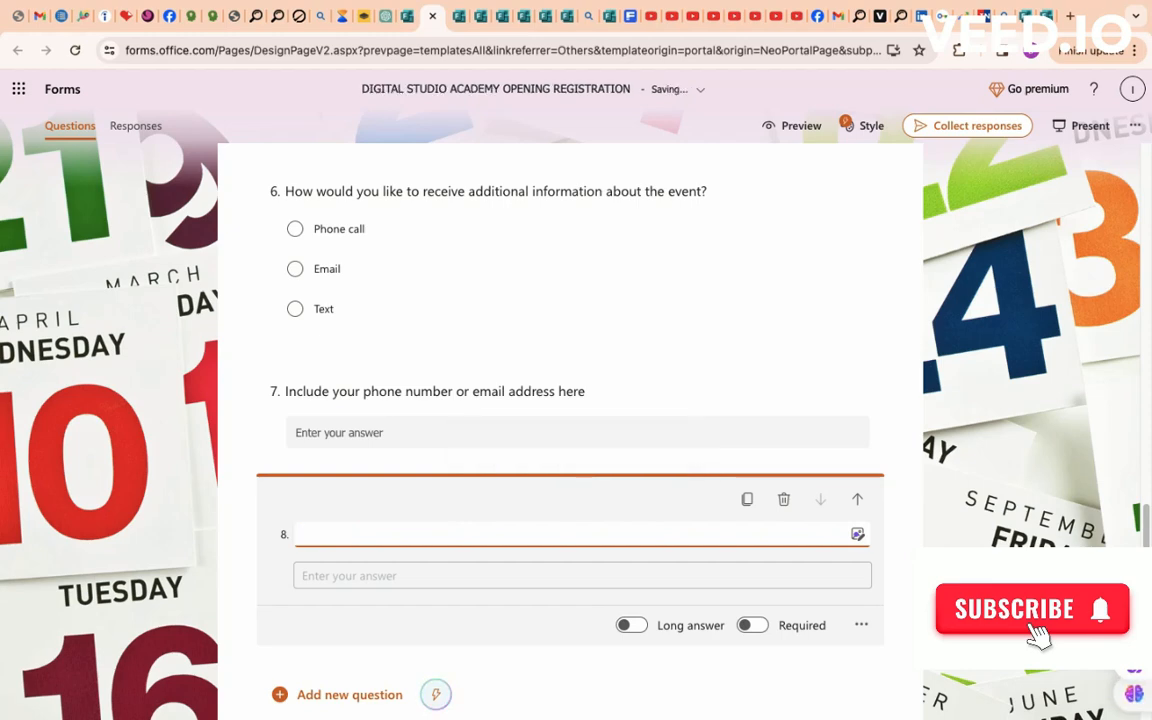
{"action": "type", "text": "What"}
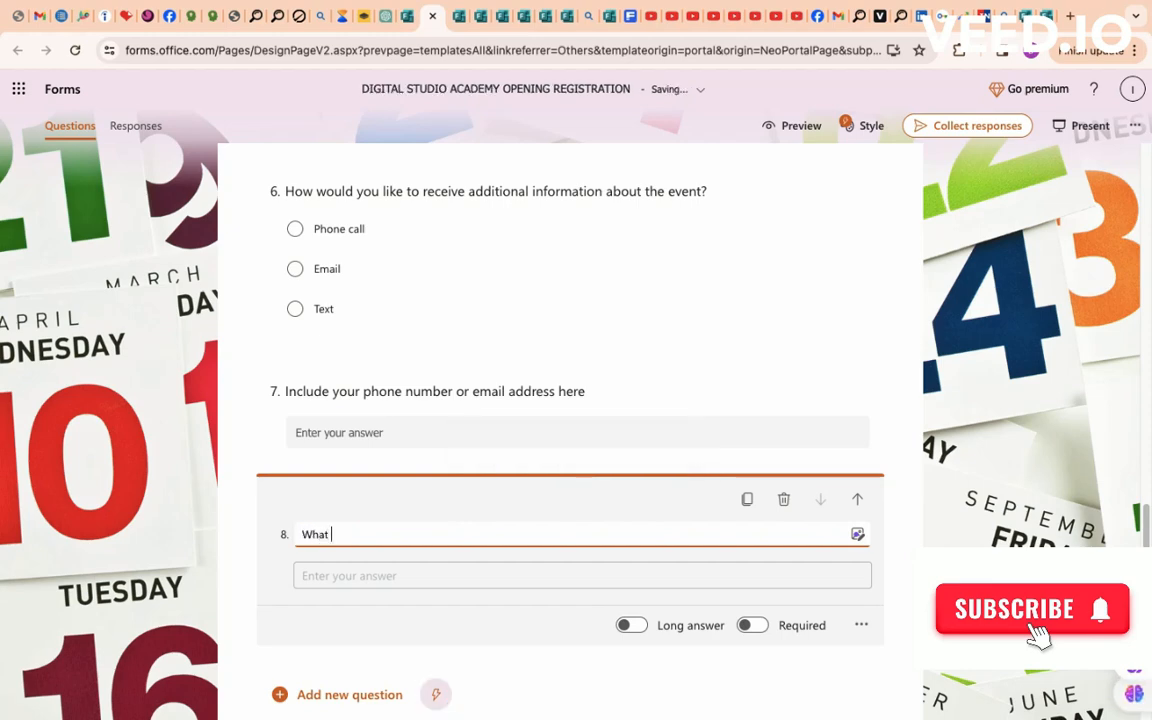
{"action": "type", "text": " do you love about Digital Studio Academy?"}
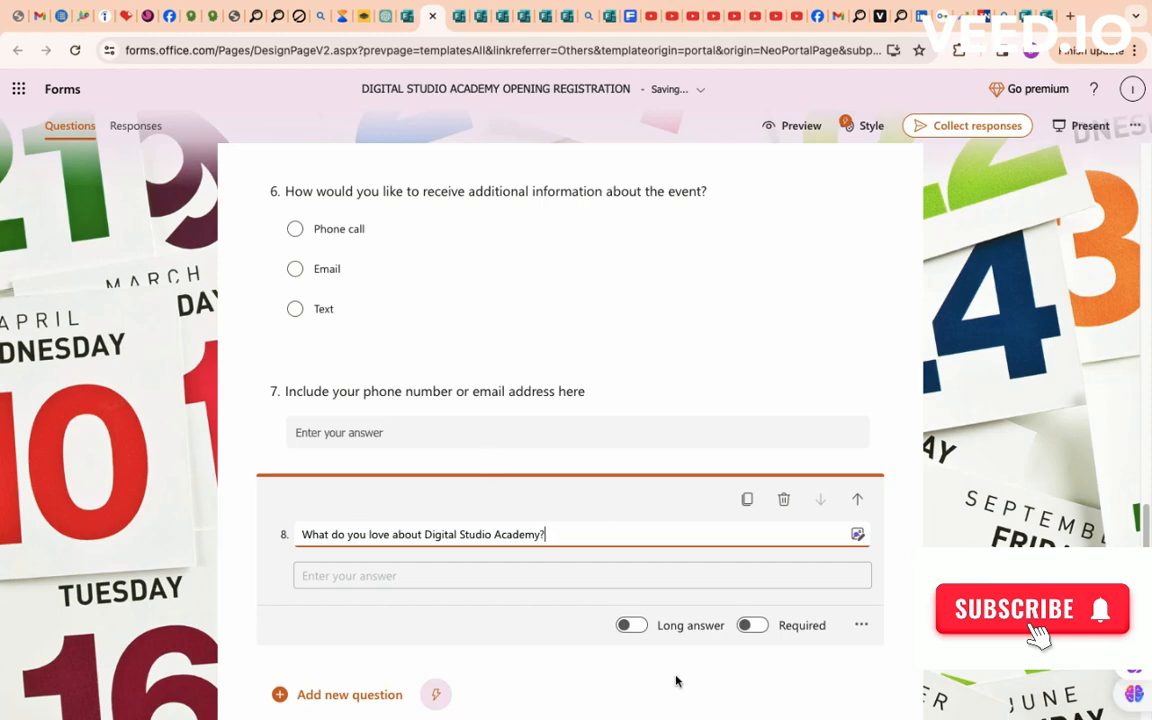
{"action": "left_click", "coordinate": [641, 627]}
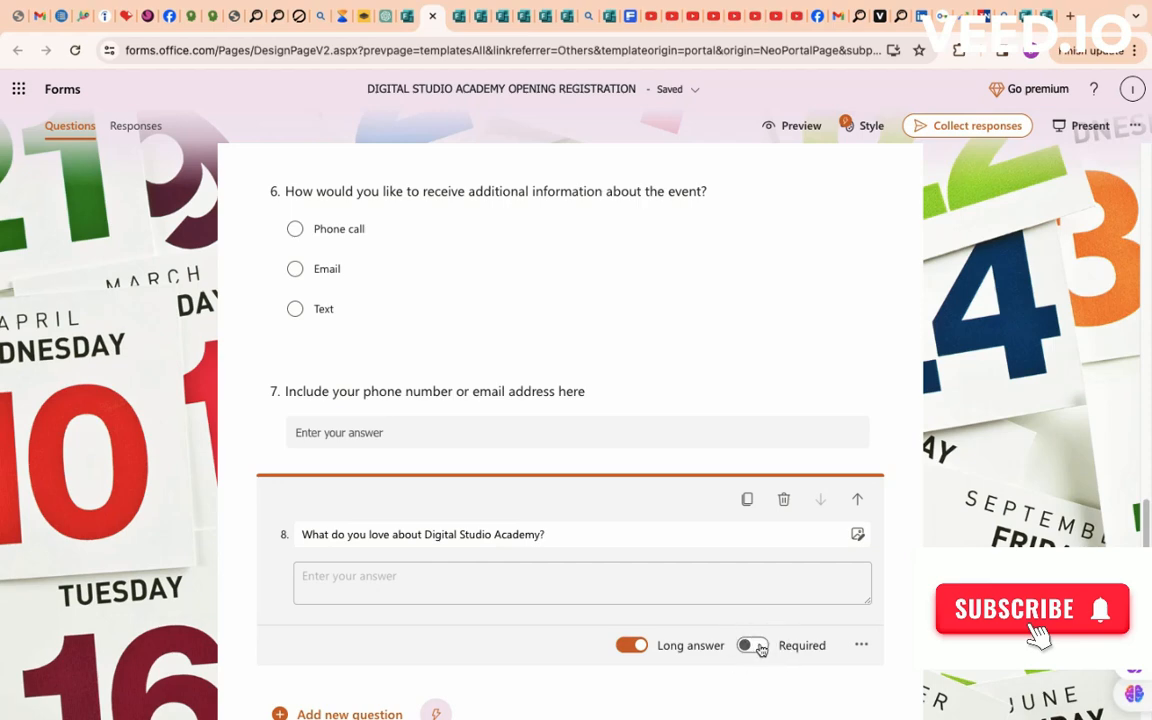
{"action": "left_click", "coordinate": [750, 646]}
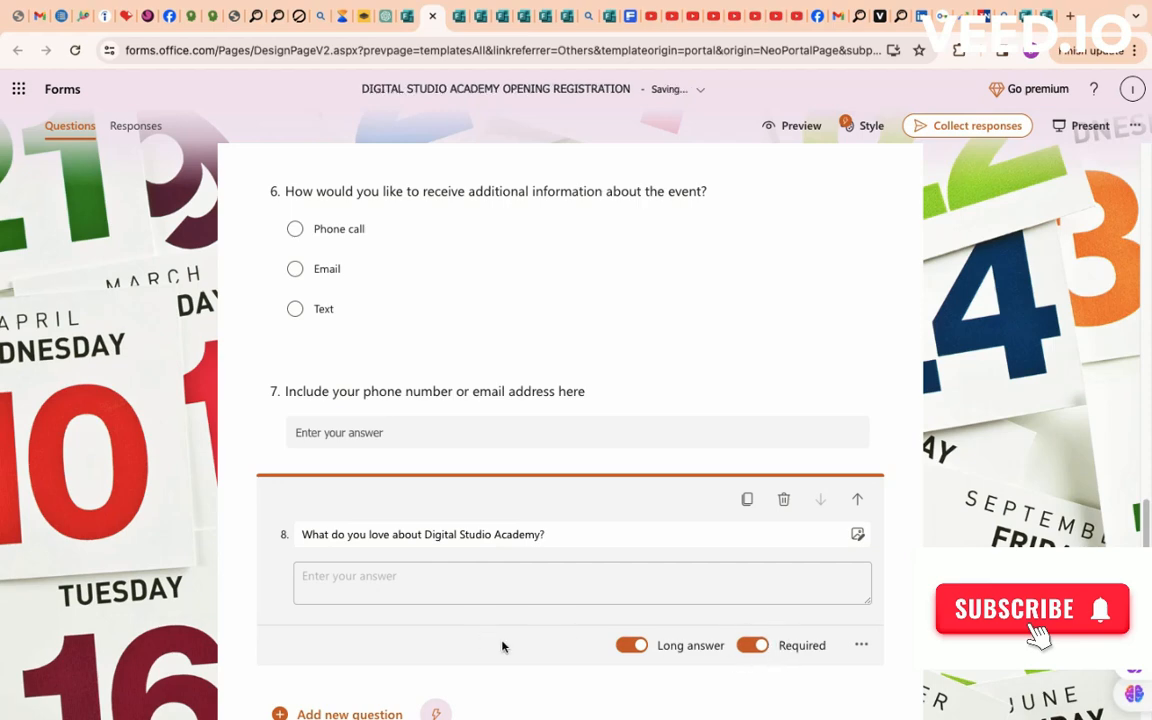
Add a choice question after question 8 reading "Do you feel optimistic about this event?"
{"action": "scroll", "coordinate": [503, 646], "scroll_direction": "down", "scroll_amount": 2}
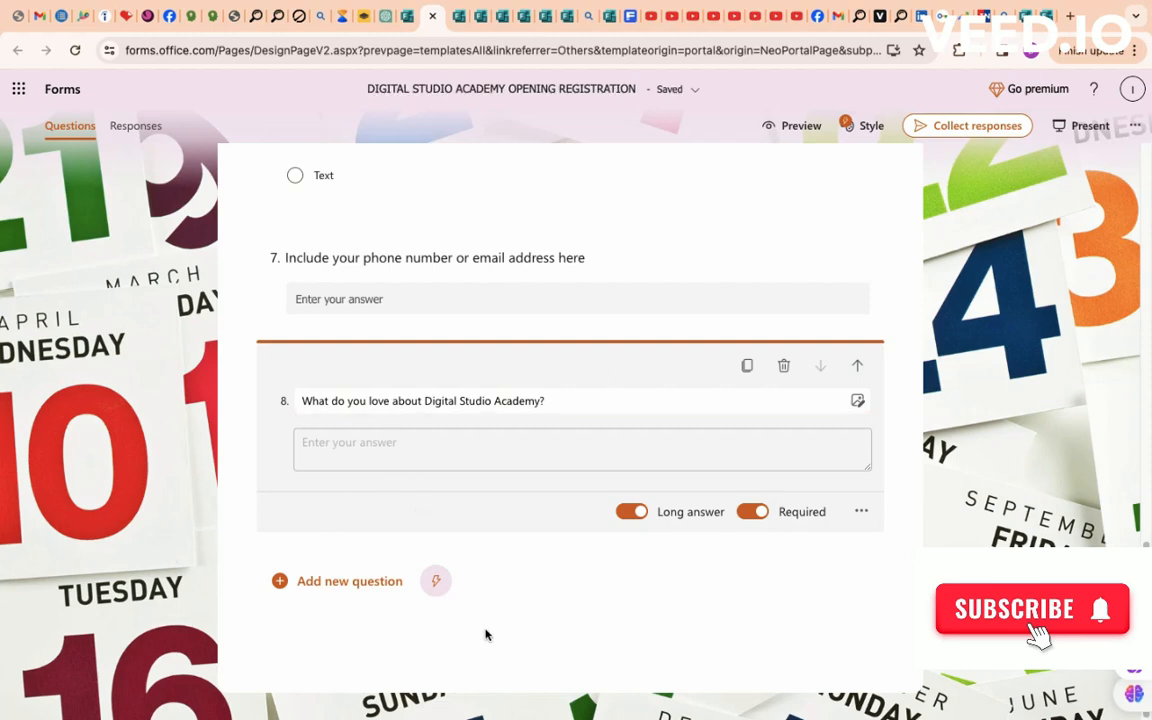
{"action": "left_click", "coordinate": [281, 585]}
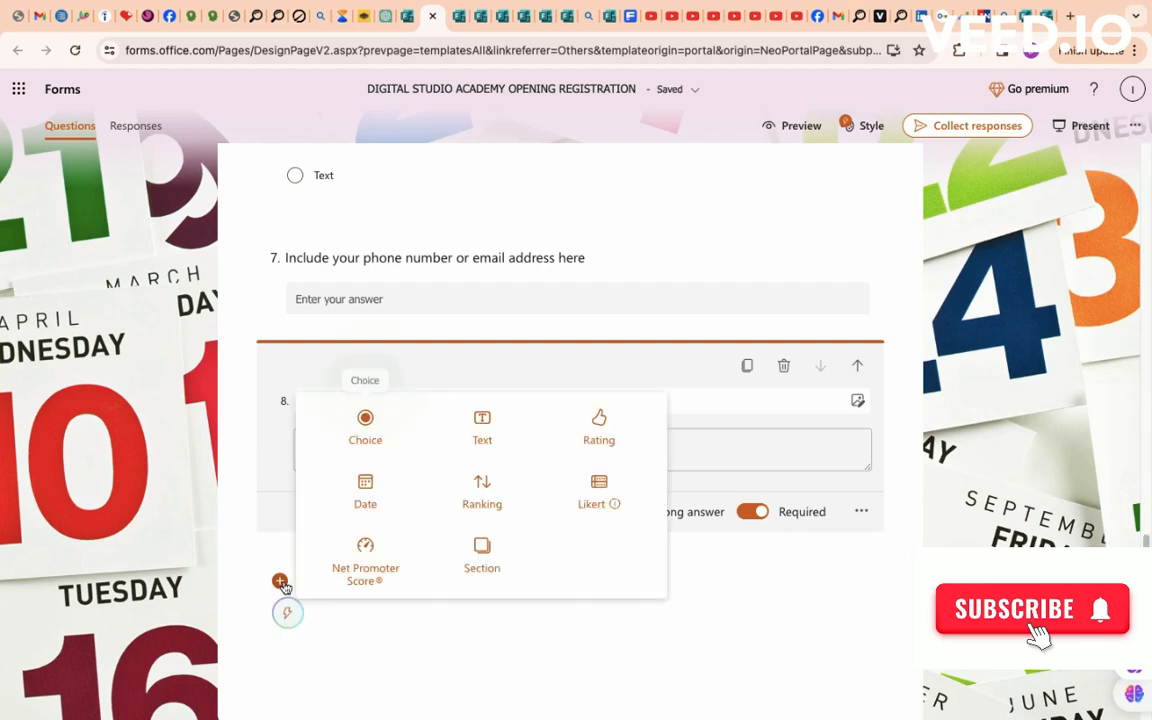
{"action": "left_click", "coordinate": [365, 428]}
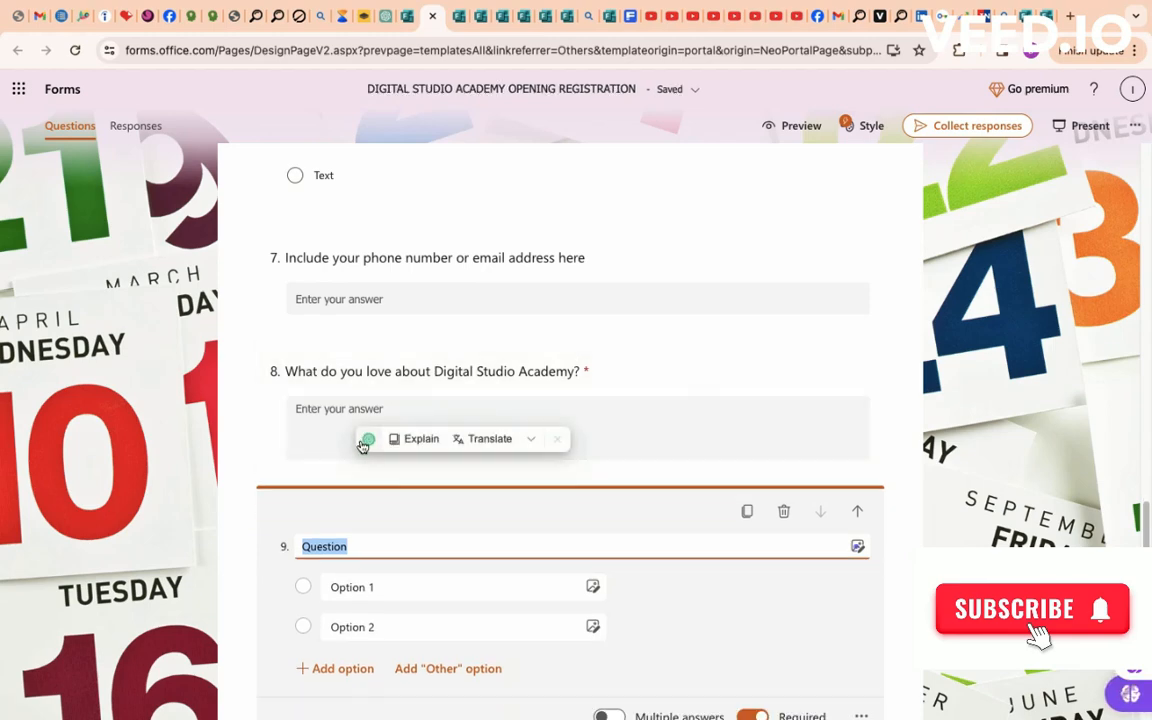
{"action": "type", "text": "D"}
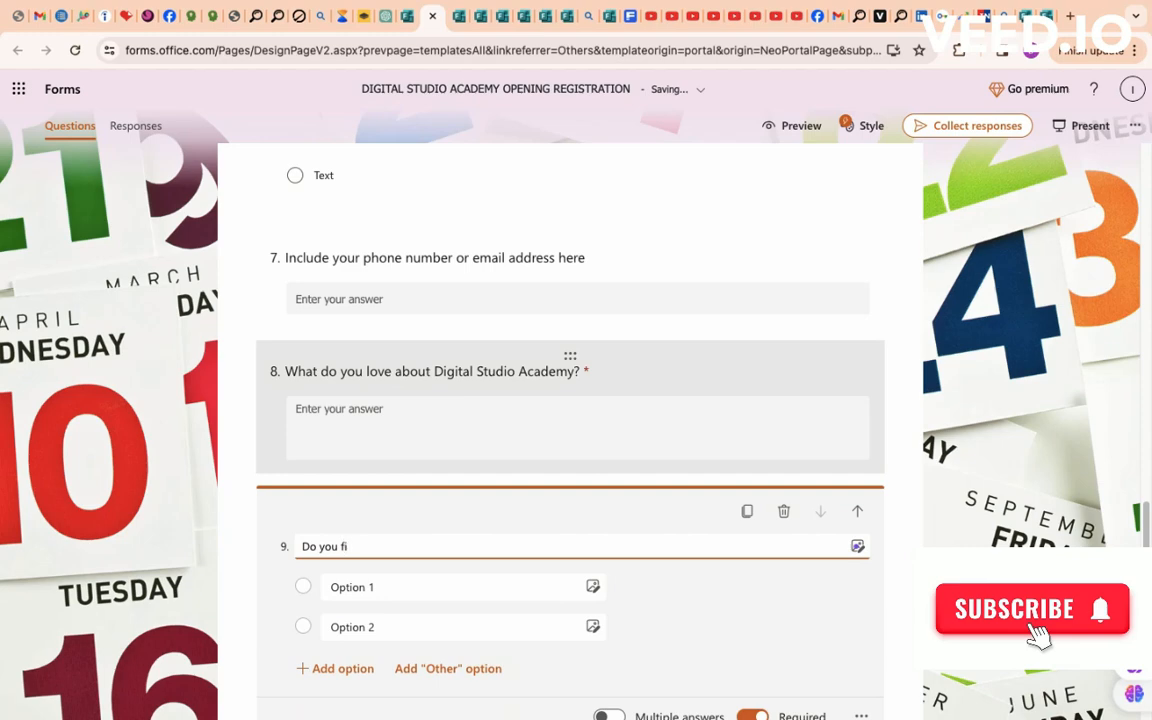
{"action": "type", "text": "o you feel "}
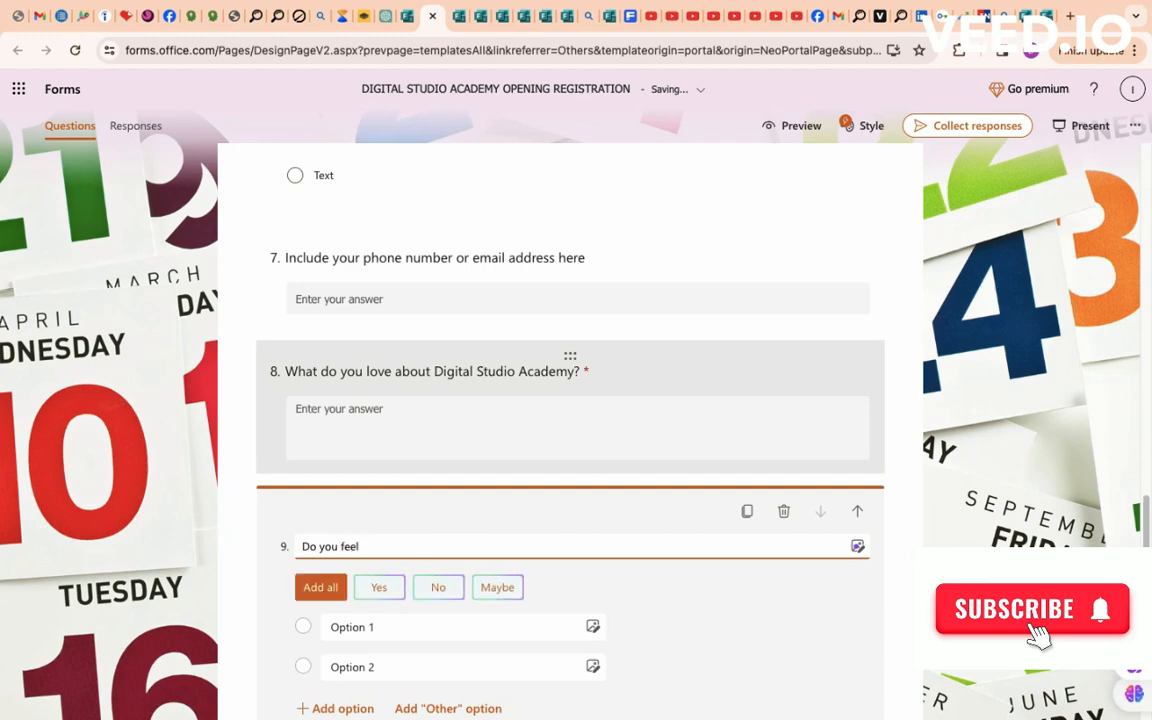
{"action": "type", "text": "optimistic abou"}
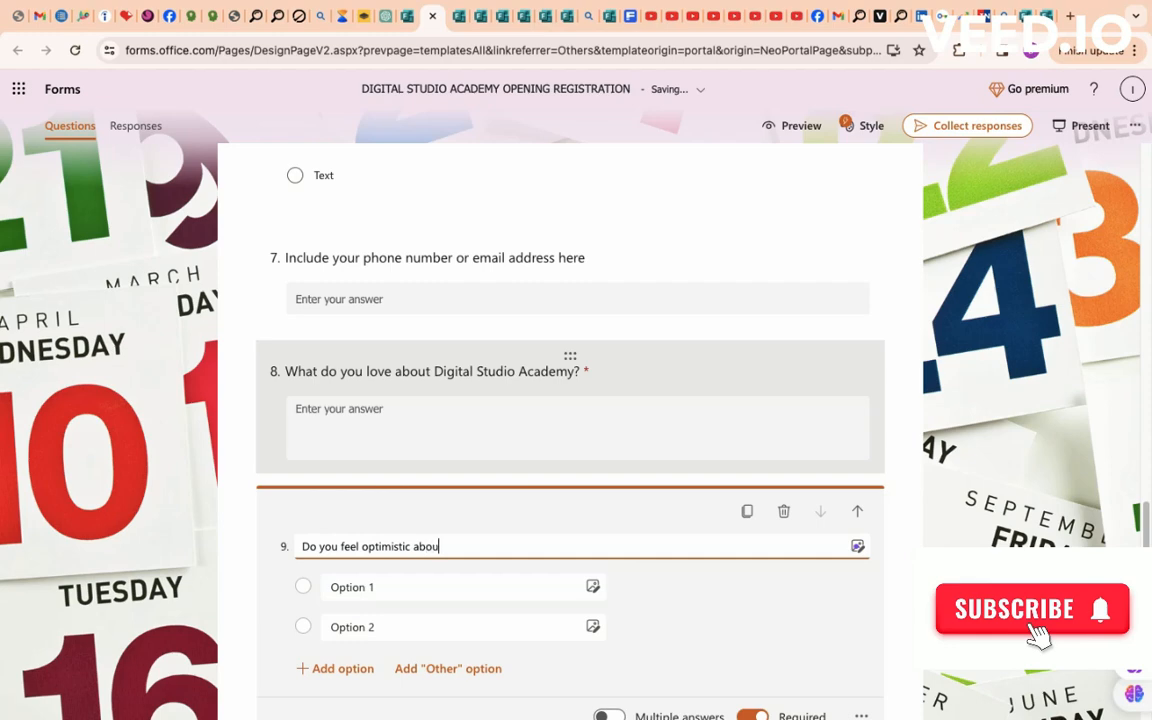
{"action": "type", "text": "t this e"}
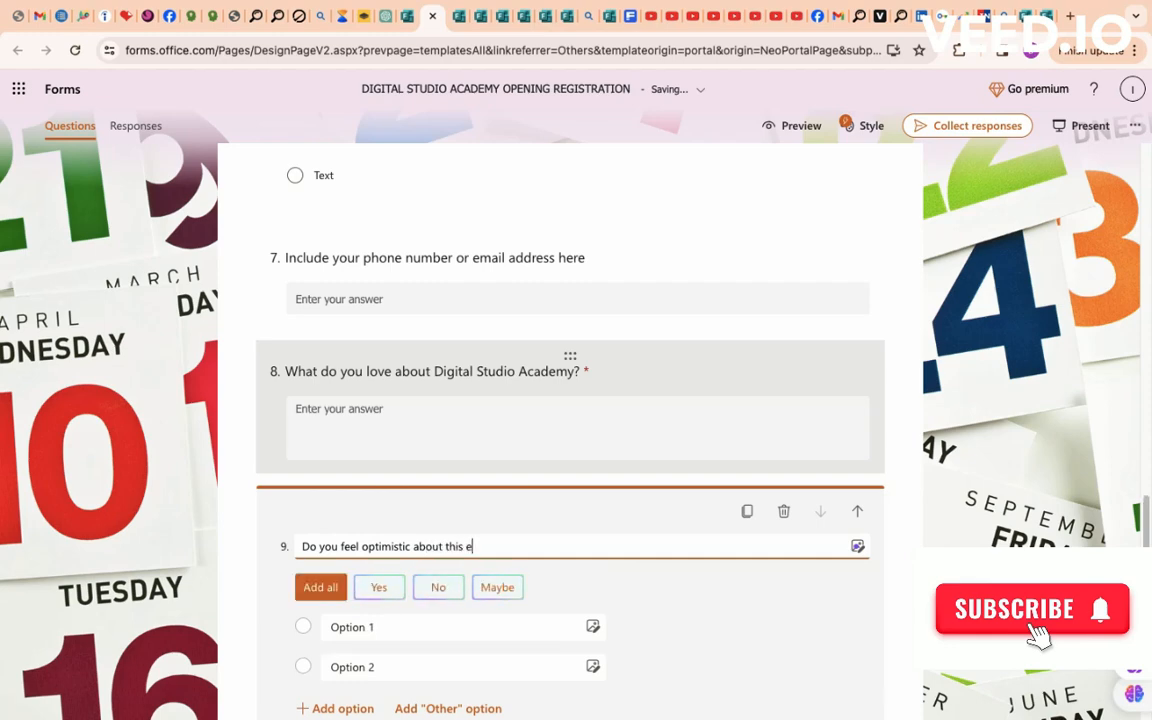
{"action": "type", "text": "vent?"}
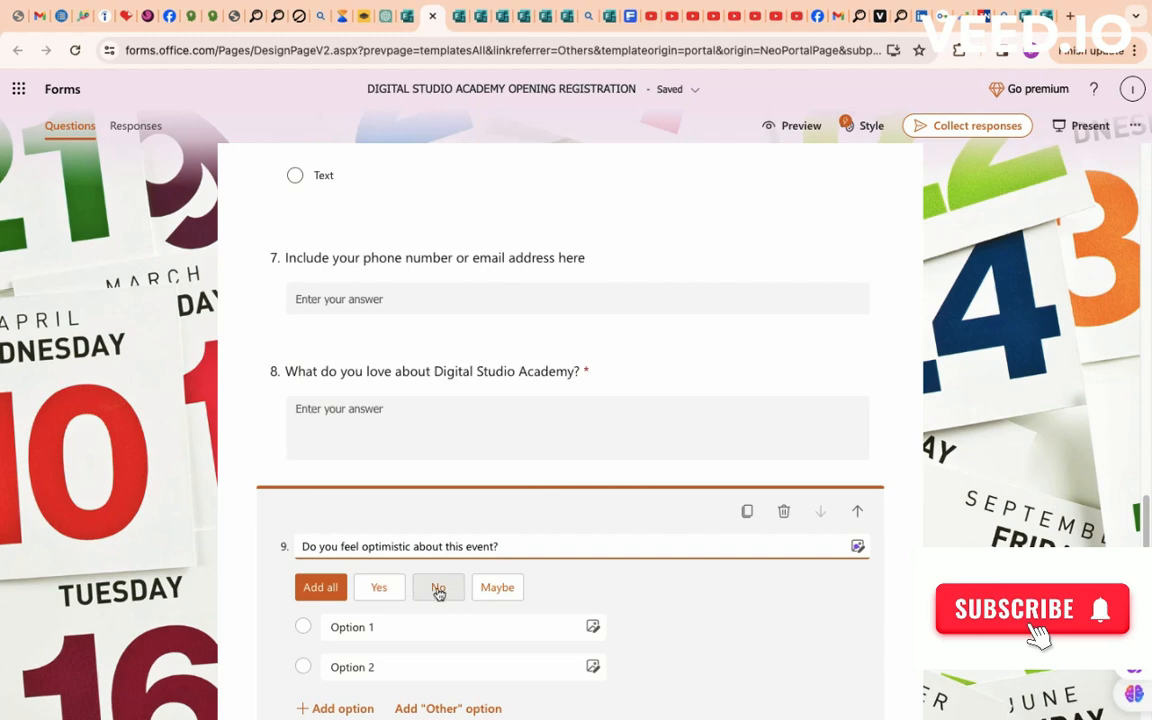
Fill question 9's answer options with the suggested Yes, No and Maybe
{"action": "left_click", "coordinate": [377, 589]}
{"action": "left_click", "coordinate": [378, 588]}
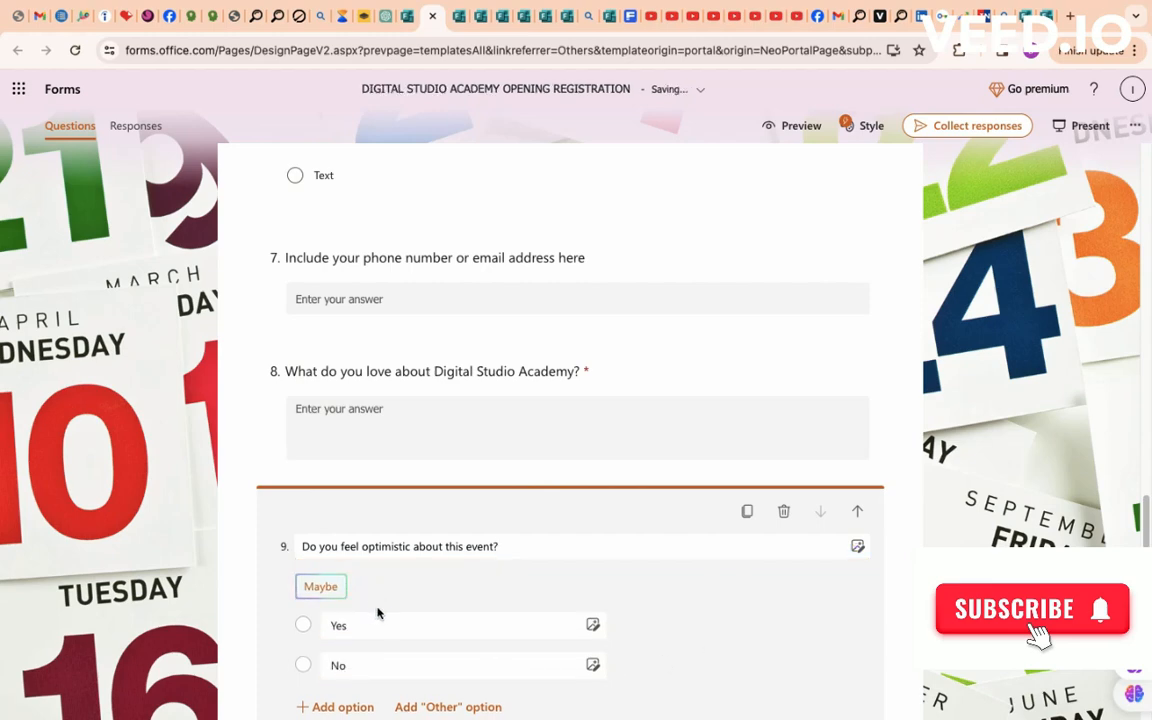
{"action": "left_click", "coordinate": [329, 589]}
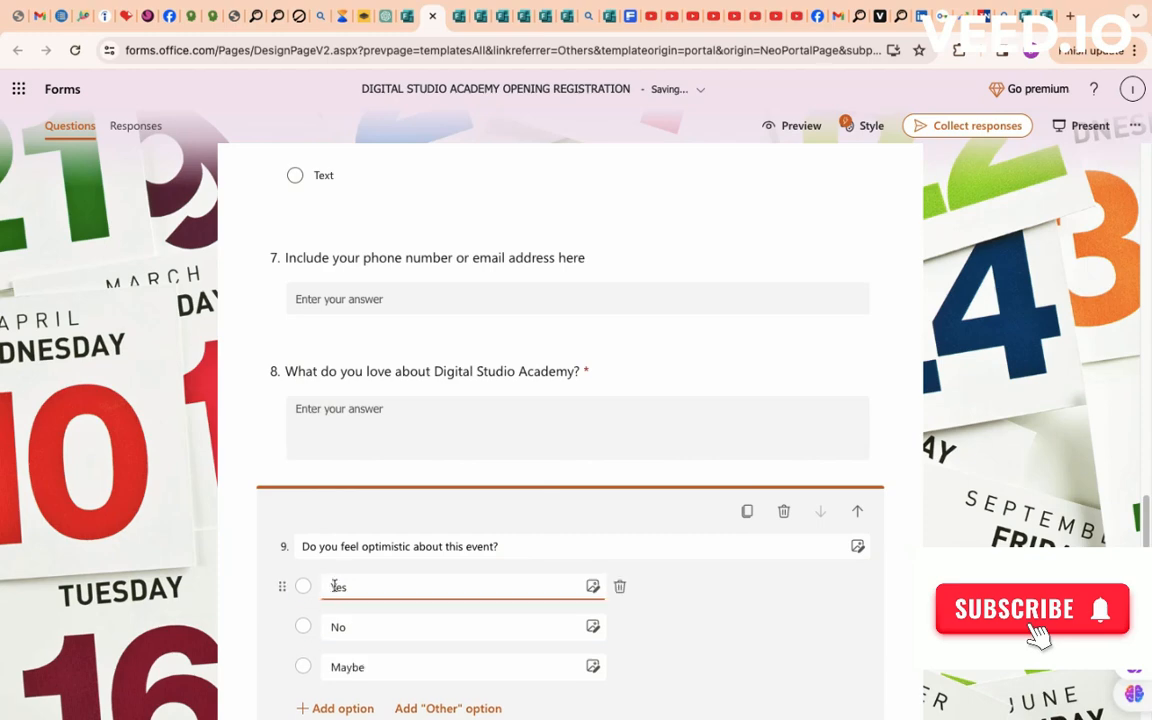
{"action": "scroll", "coordinate": [334, 586], "scroll_direction": "down", "scroll_amount": 3}
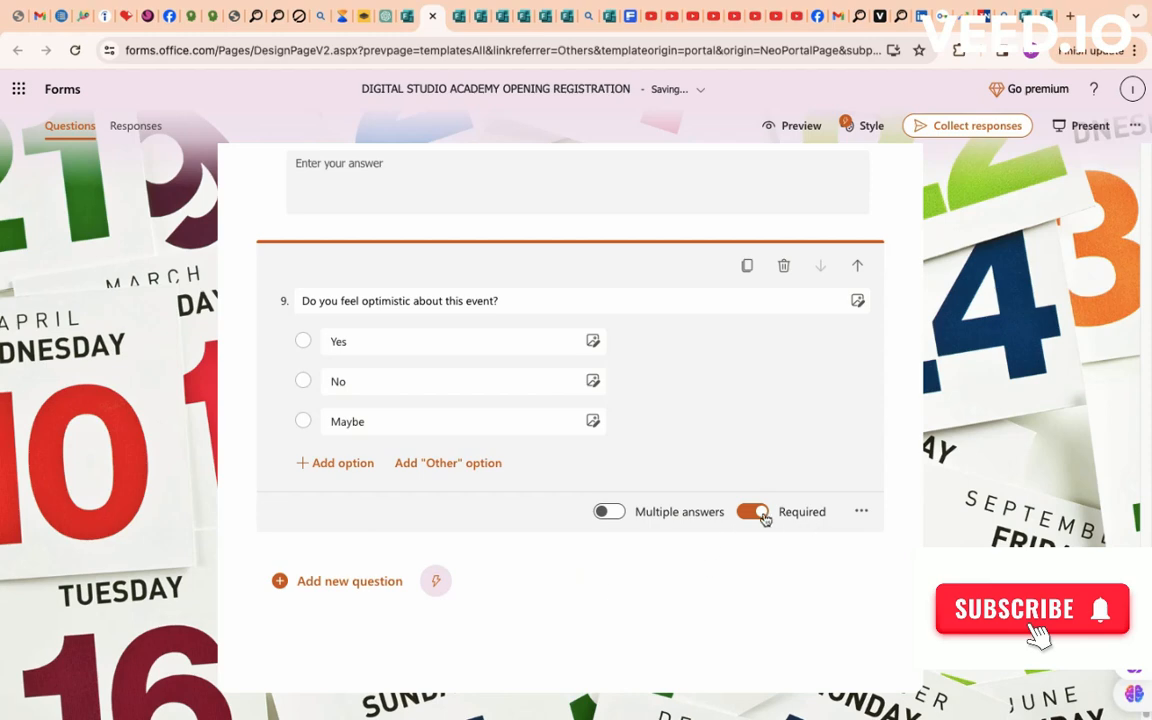
Start uploading an image from the computer for the form's title and browse the Downloads folder for a picture
{"action": "scroll", "coordinate": [600, 555], "scroll_direction": "up", "scroll_amount": 15}
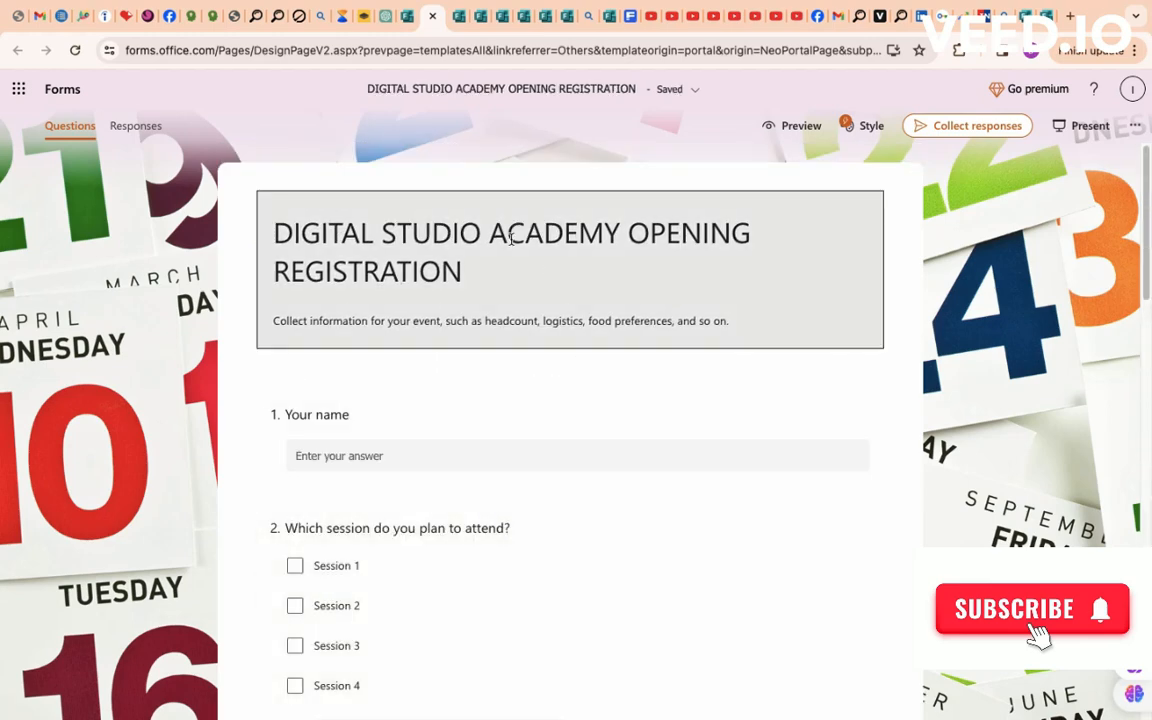
{"action": "left_click", "coordinate": [470, 245]}
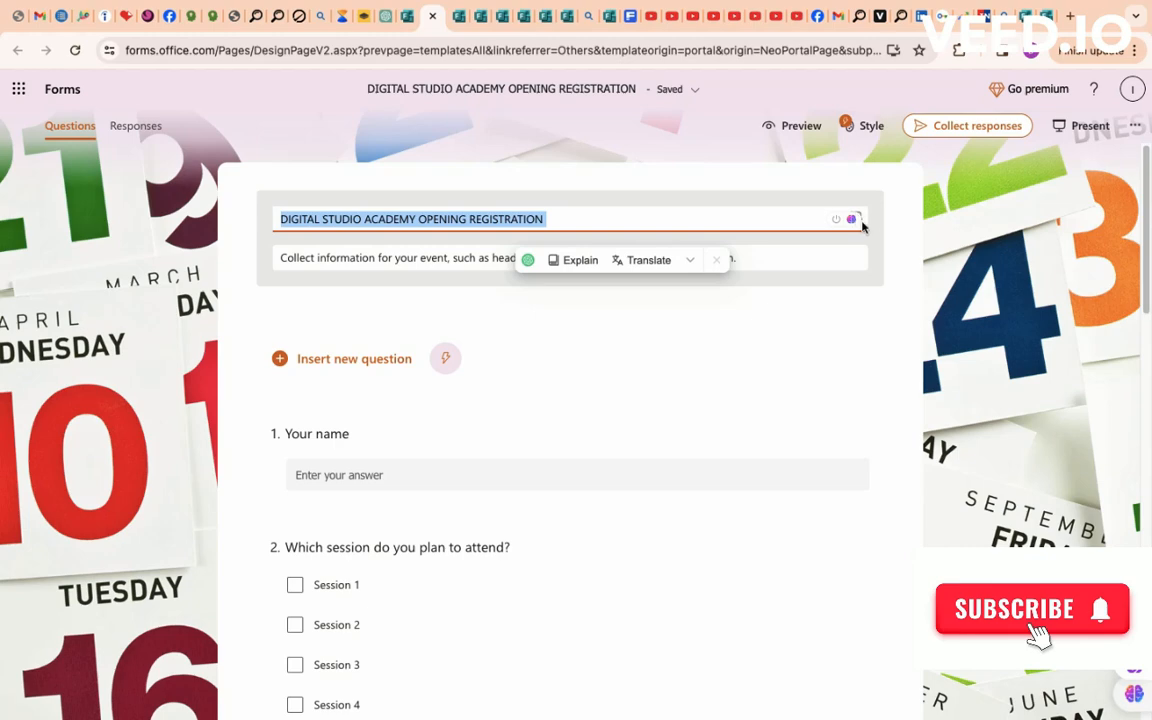
{"action": "left_click", "coordinate": [858, 218]}
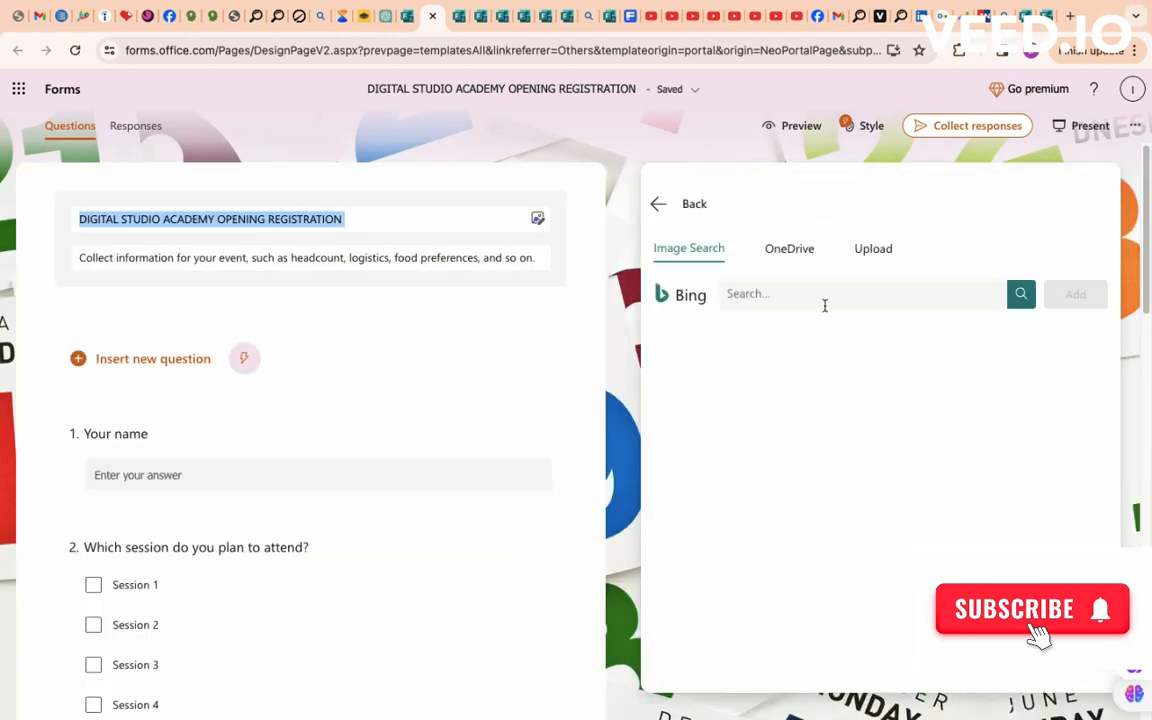
{"action": "left_click", "coordinate": [866, 254]}
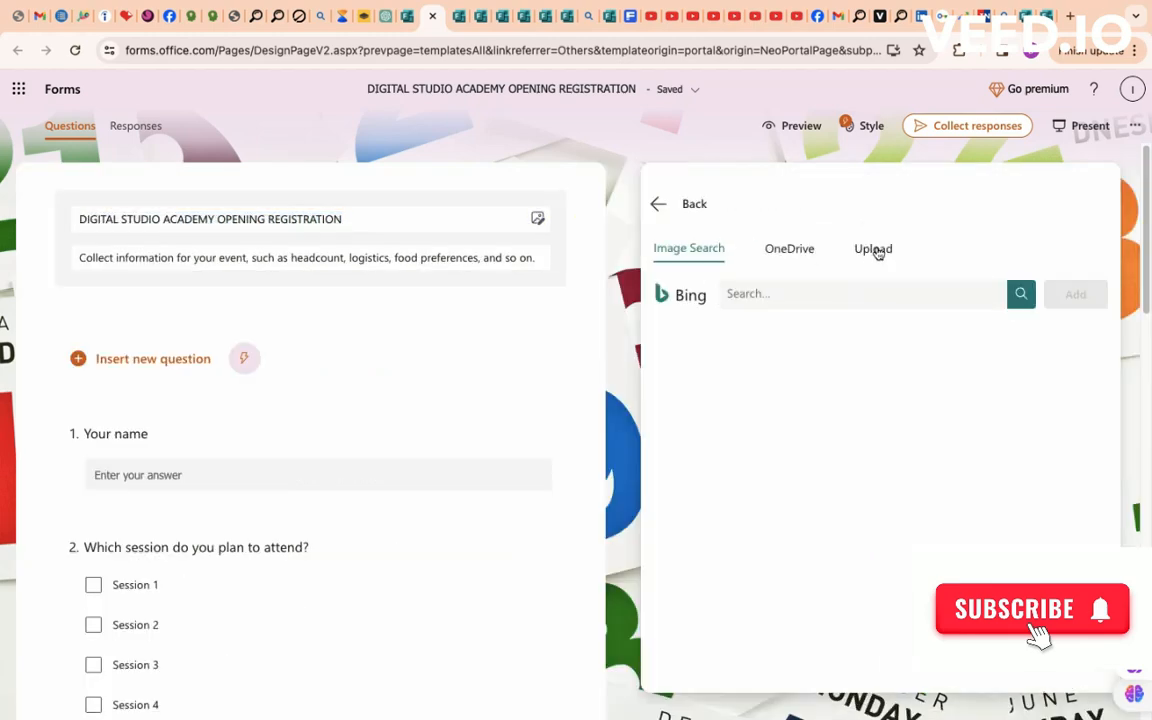
{"action": "left_click", "coordinate": [875, 260]}
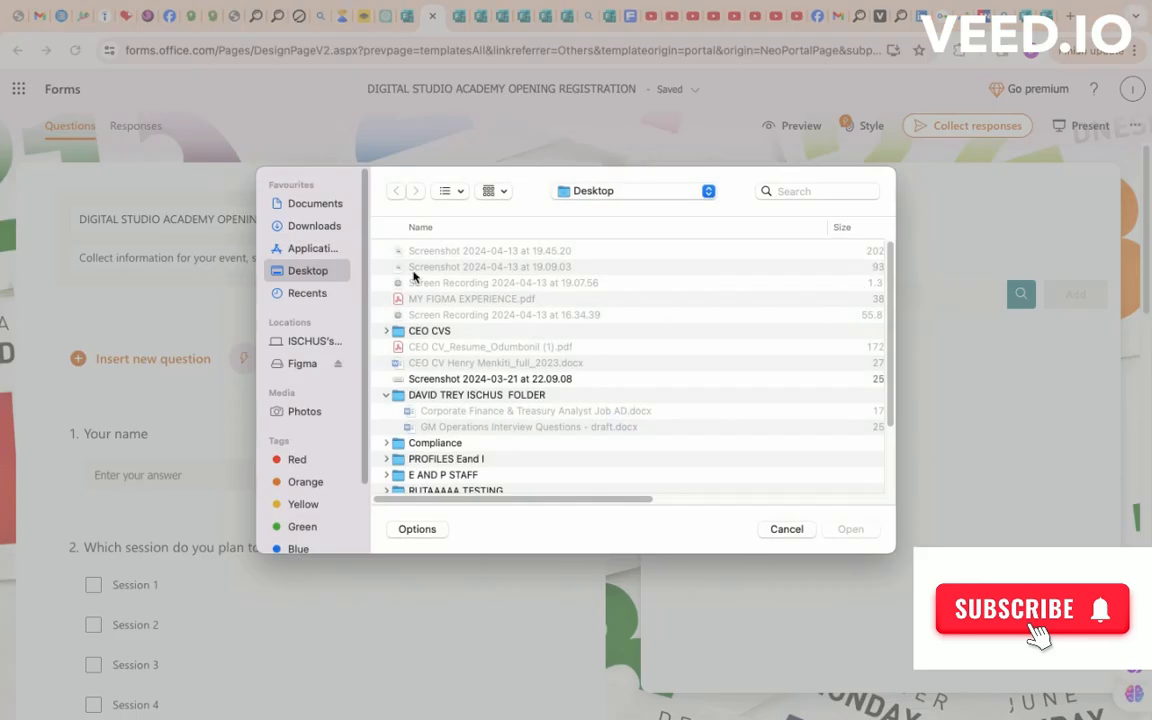
{"action": "left_click", "coordinate": [299, 226]}
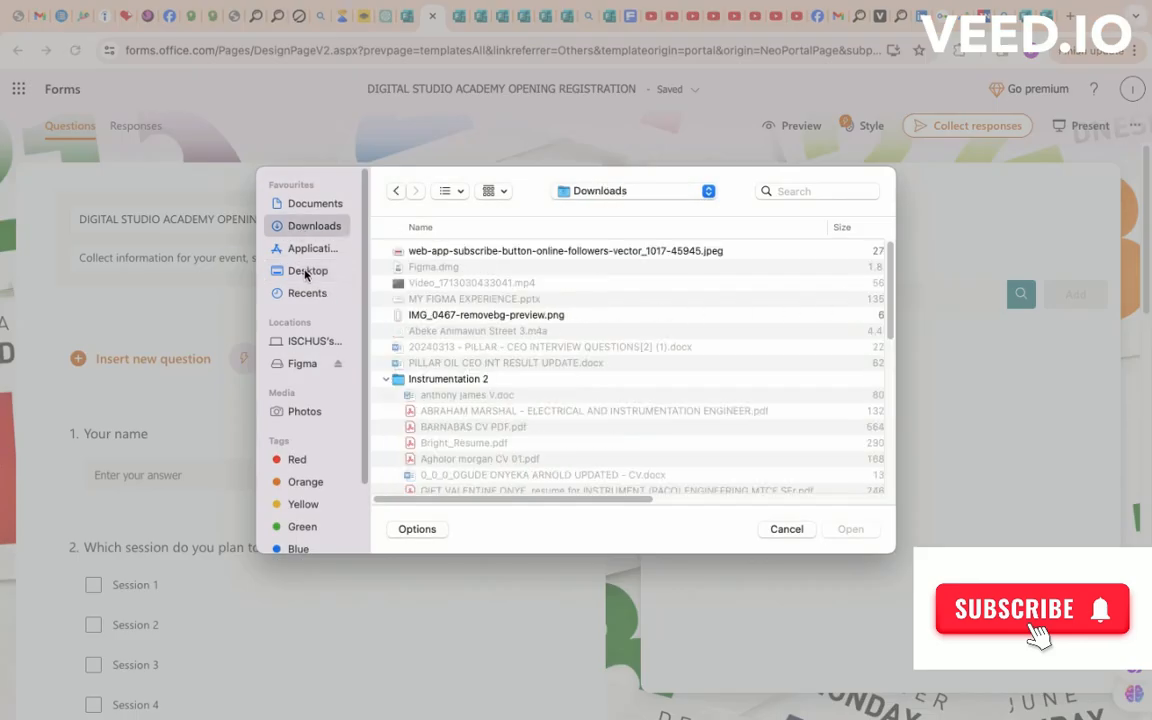